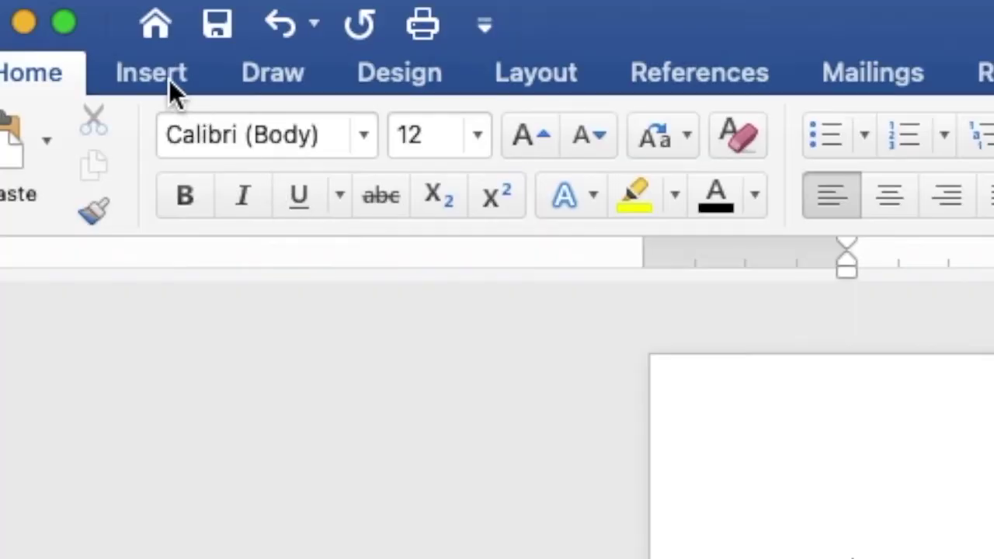
Insert pink background.jpeg from Desktop > PINK FLORAL HEELS onto the page
{"action": "left_click", "coordinate": [37, 17]}
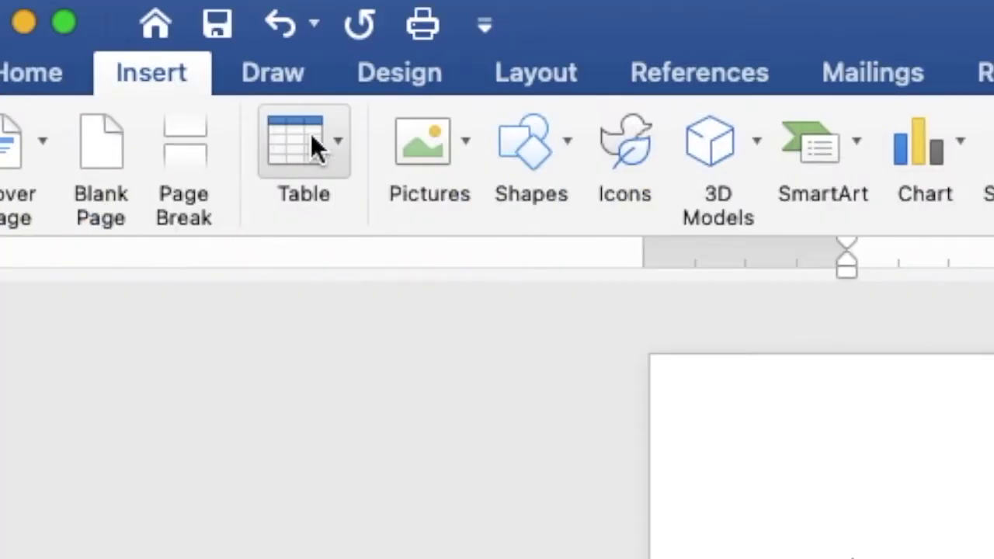
{"action": "left_click", "coordinate": [437, 159]}
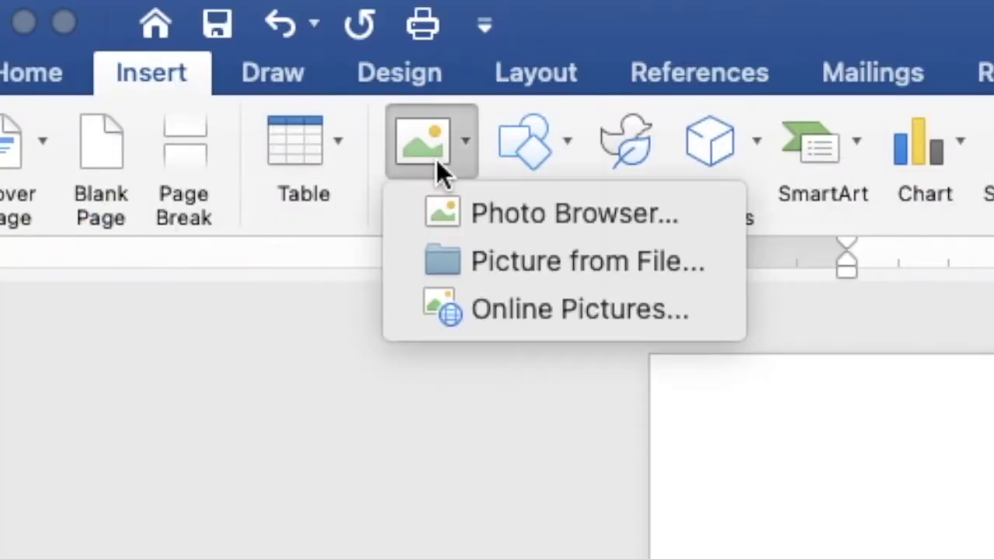
{"action": "left_click", "coordinate": [477, 263]}
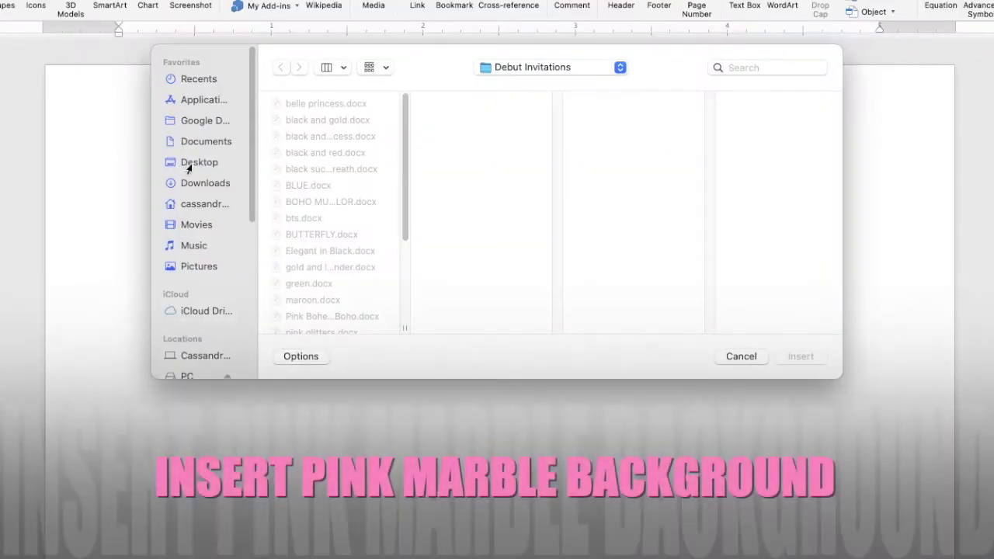
{"action": "left_click", "coordinate": [275, 164]}
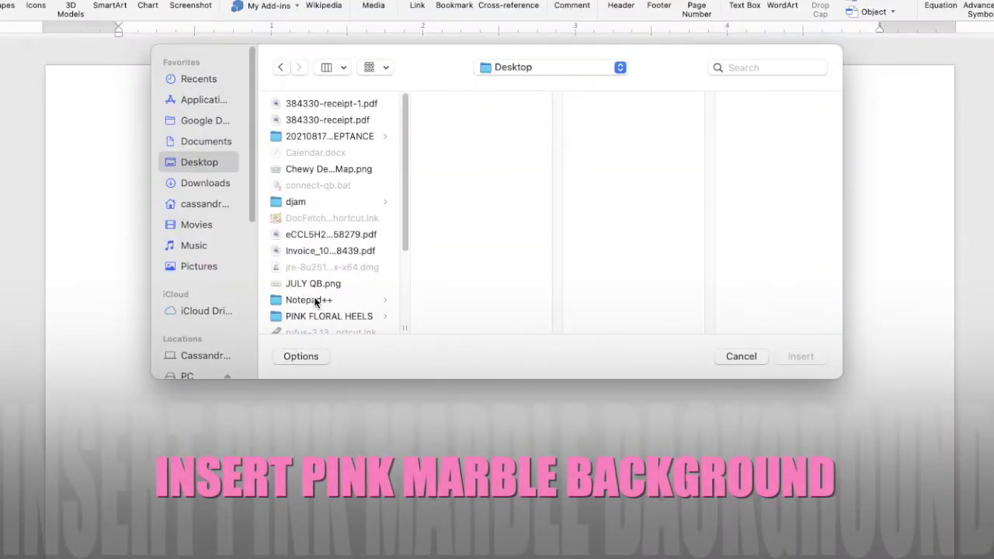
{"action": "left_click", "coordinate": [332, 317]}
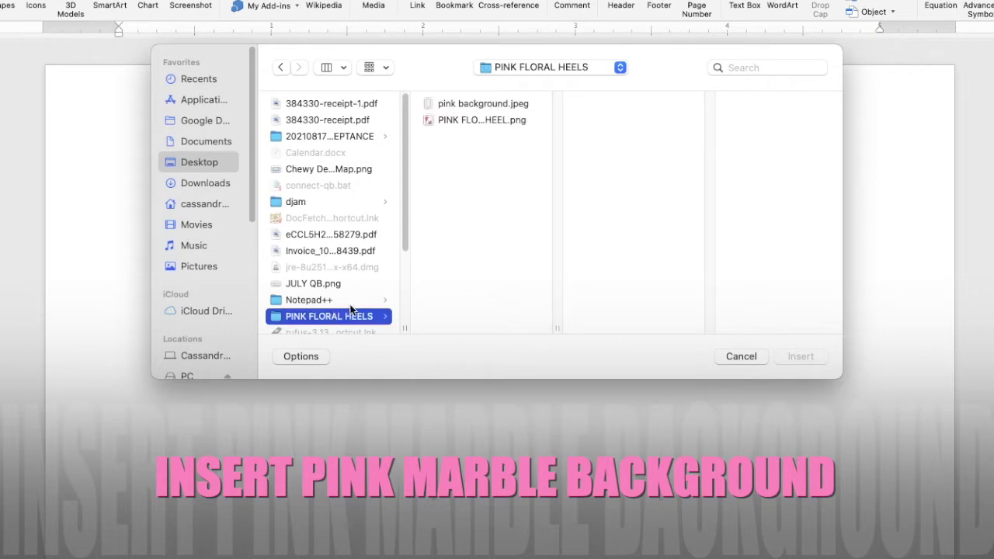
{"action": "left_click", "coordinate": [468, 107]}
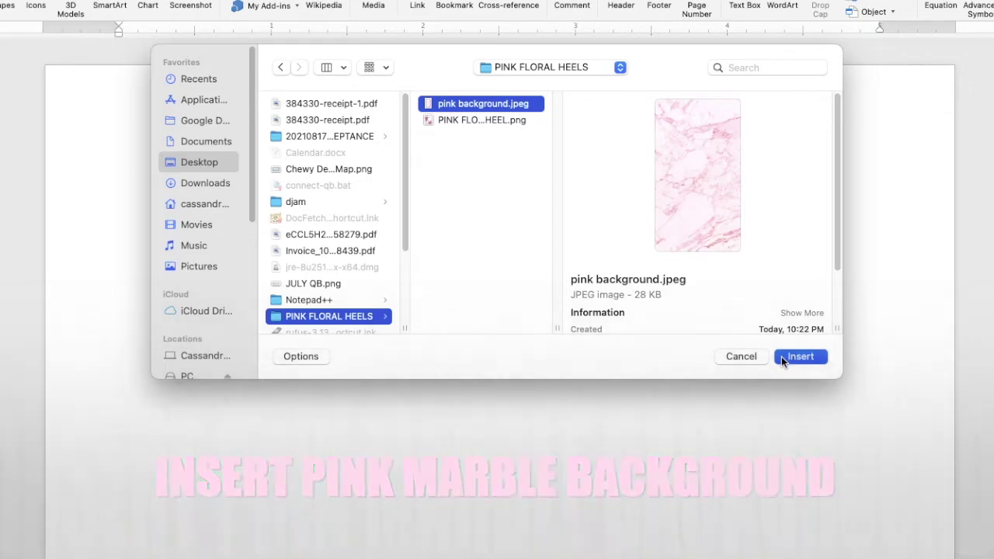
{"action": "left_click", "coordinate": [782, 357]}
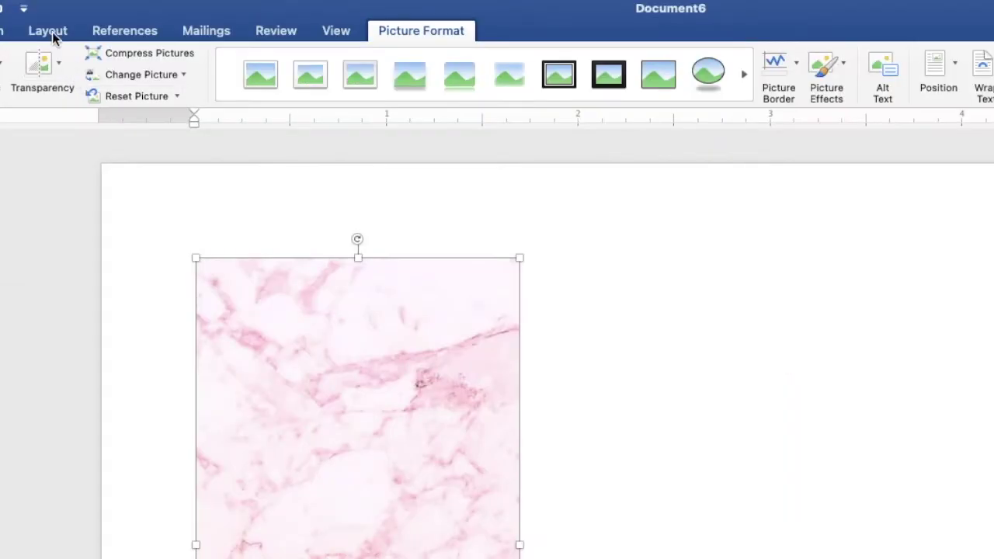
Set the marble picture to Behind Text and rotate it 90° right into landscape
{"action": "left_click", "coordinate": [49, 31]}
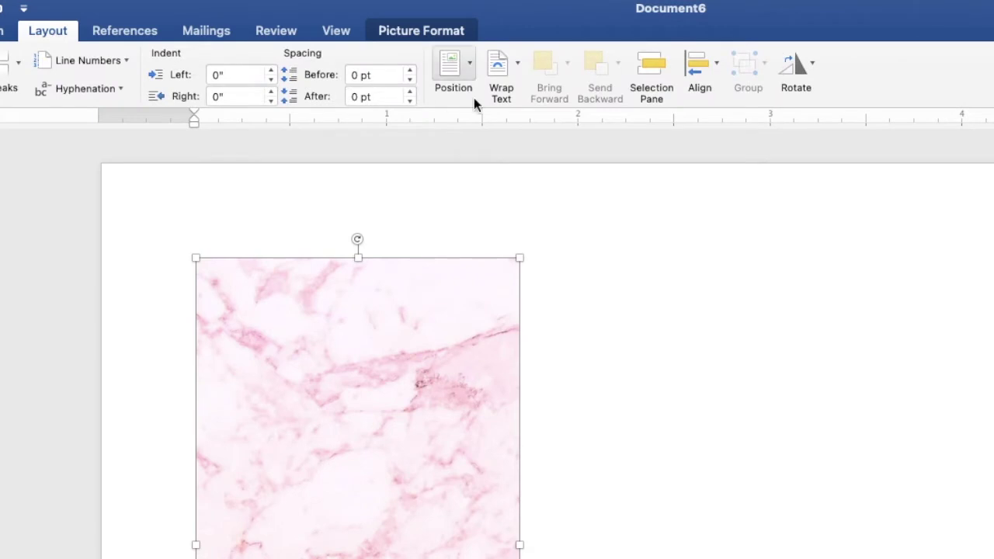
{"action": "left_click", "coordinate": [502, 72]}
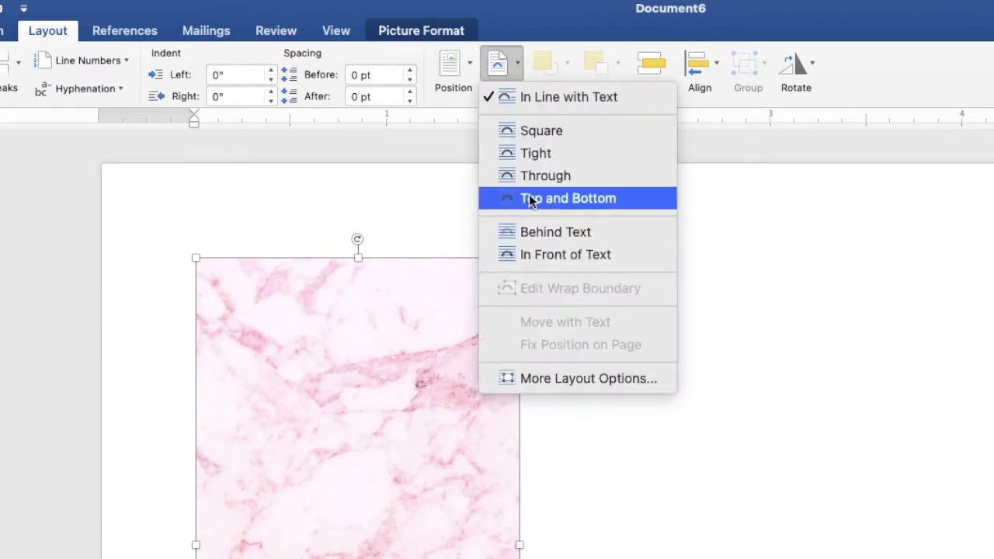
{"action": "left_click", "coordinate": [534, 231]}
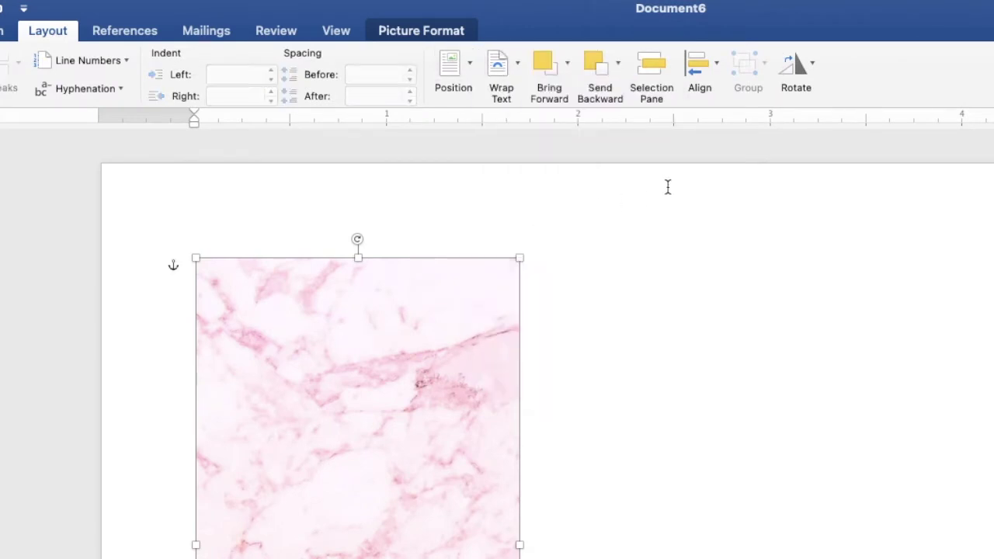
{"action": "left_click", "coordinate": [795, 81]}
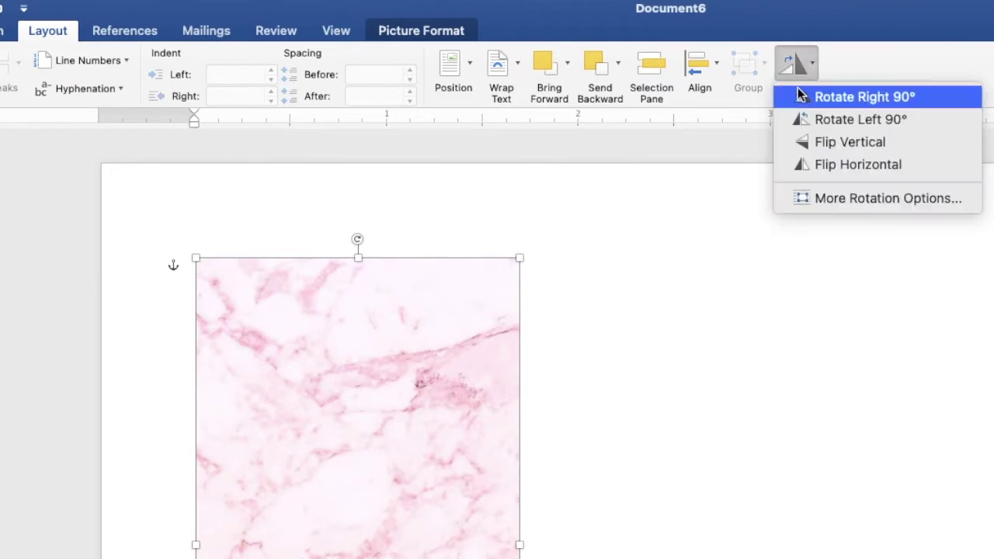
{"action": "left_click", "coordinate": [803, 100]}
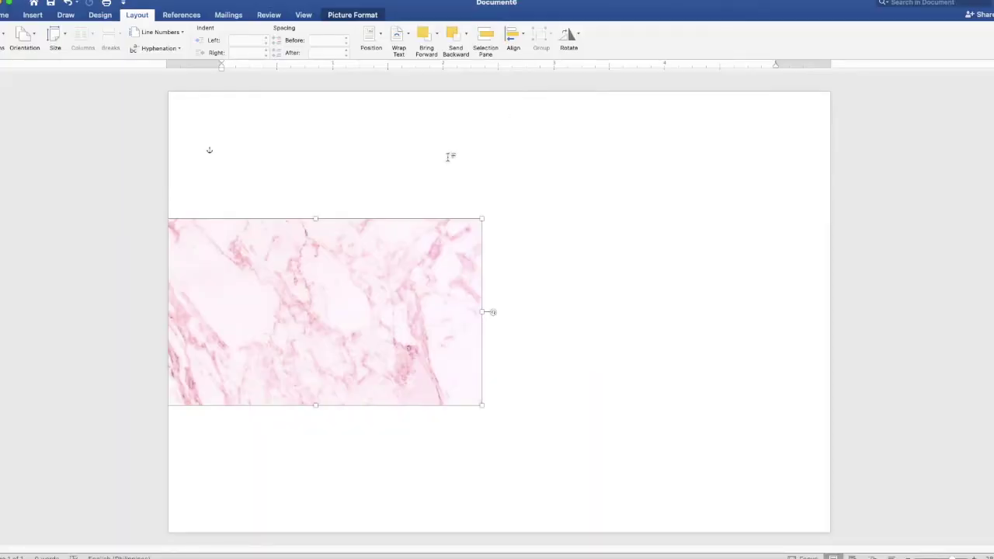
Move the marble picture to the top-left corner and stretch it to about 7.14" by 4.02" to fill the page
{"action": "left_click_drag", "start_coordinate": [286, 255], "coordinate": [302, 126]}
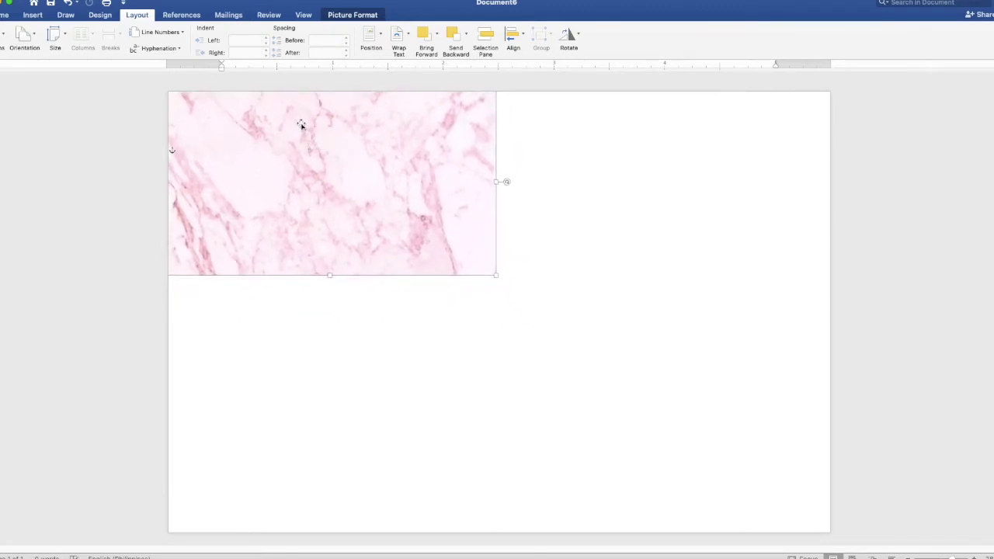
{"action": "left_click_drag", "start_coordinate": [495, 276], "coordinate": [821, 535]}
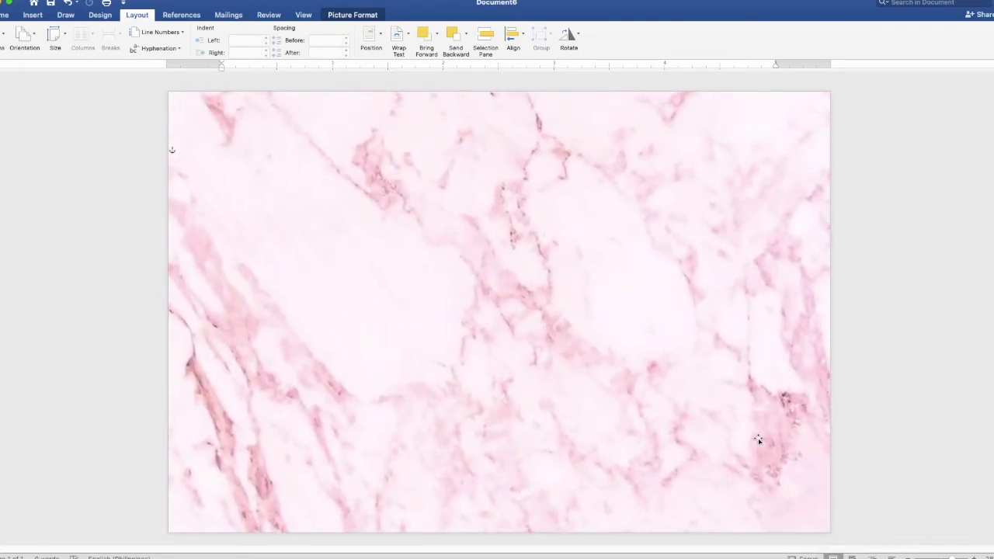
{"action": "left_click", "coordinate": [962, 288]}
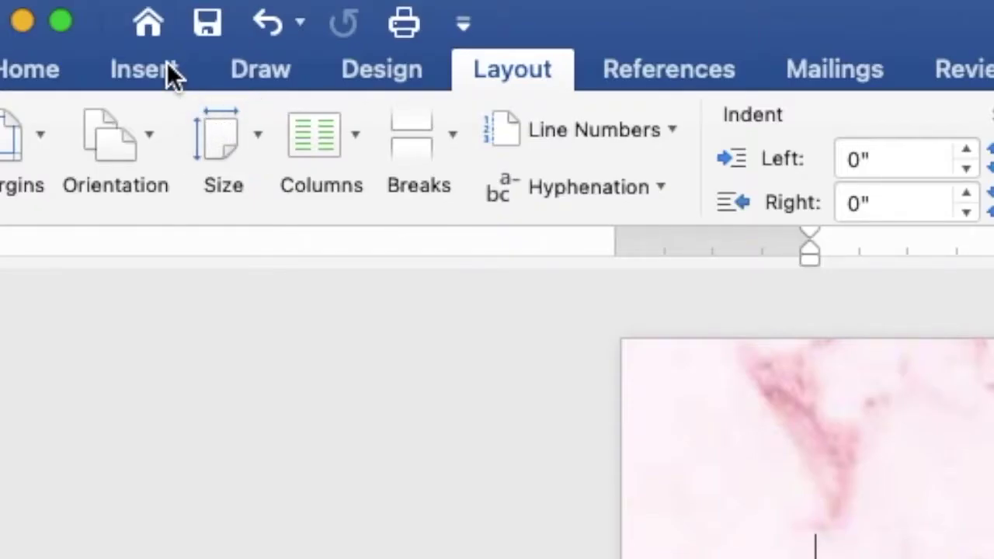
{"action": "left_click", "coordinate": [38, 14]}
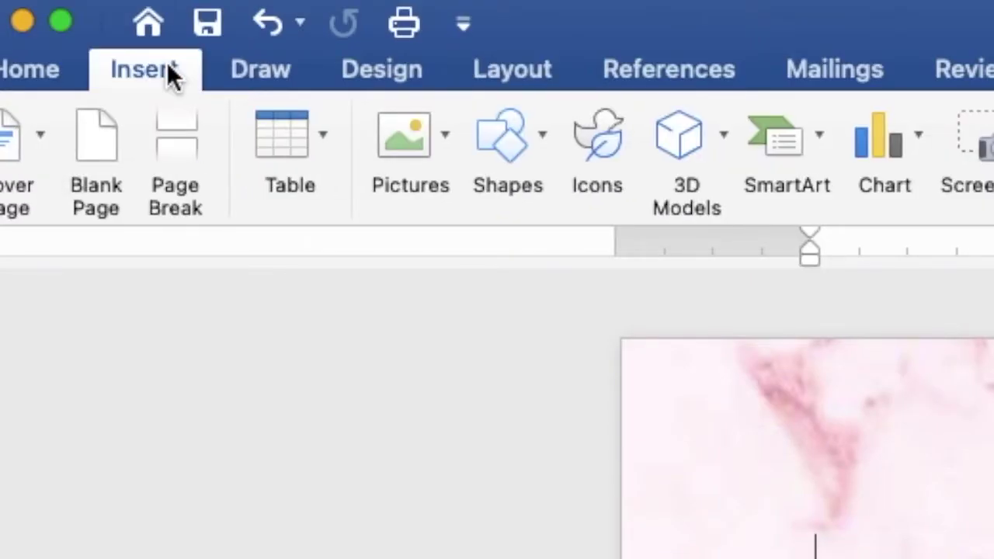
Draw a Snip Diagonal Corner Rectangle about 3.04" by 5.01" over the page centre
{"action": "left_click", "coordinate": [522, 145]}
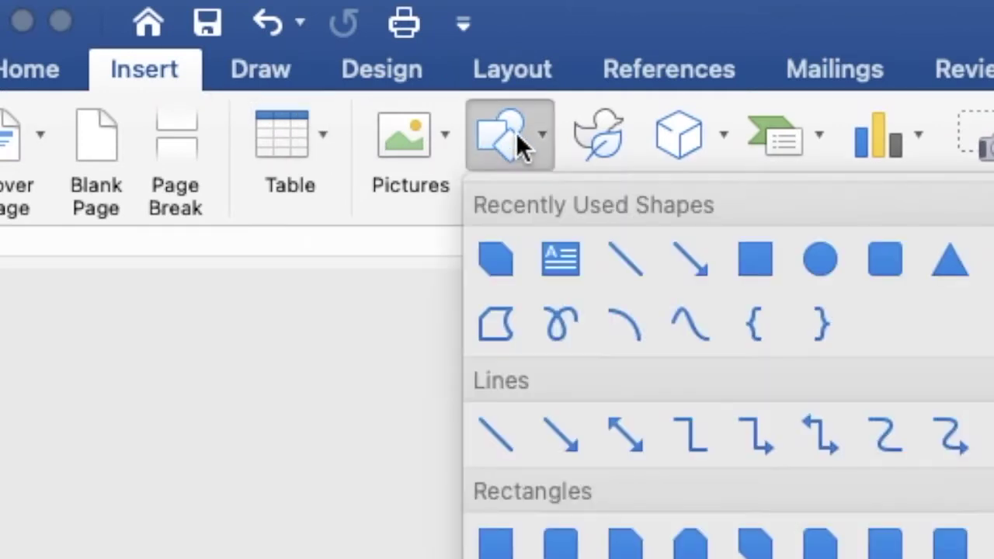
{"action": "left_click", "coordinate": [500, 265]}
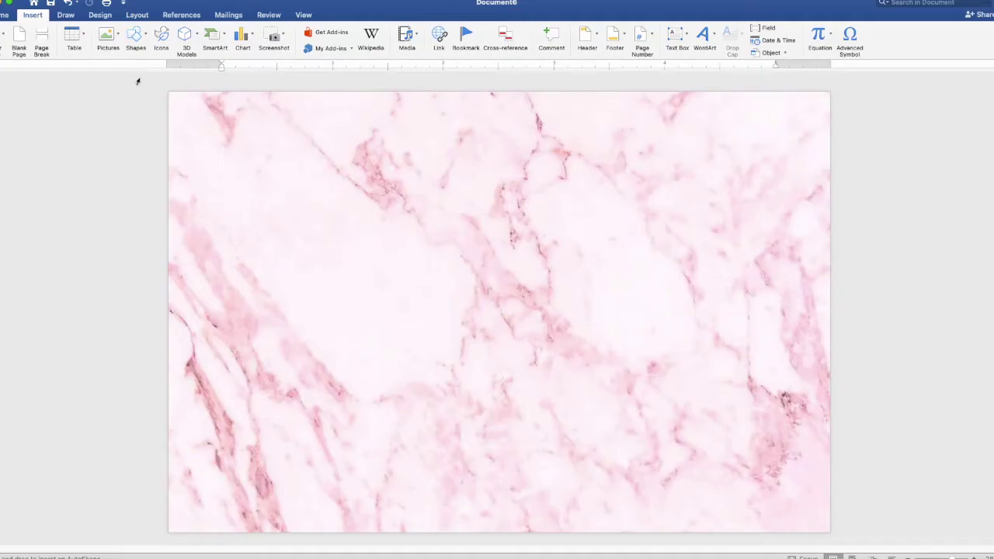
{"action": "mouse_move", "coordinate": [221, 145]}
{"action": "left_mouse_down"}
{"action": "mouse_move", "coordinate": [638, 413]}
{"action": "mouse_move", "coordinate": [771, 481]}
{"action": "left_mouse_up"}
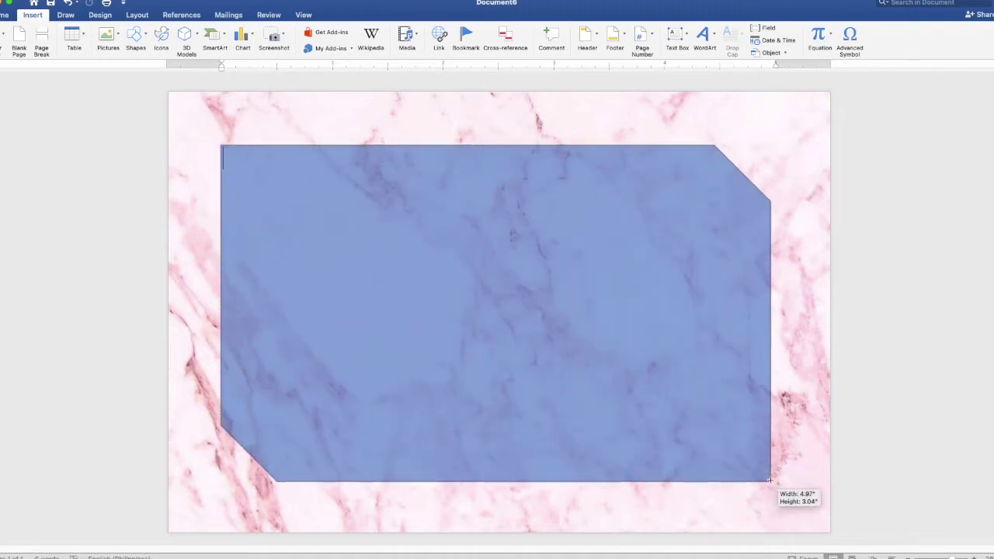
{"action": "left_click_drag", "start_coordinate": [771, 481], "coordinate": [774, 481]}
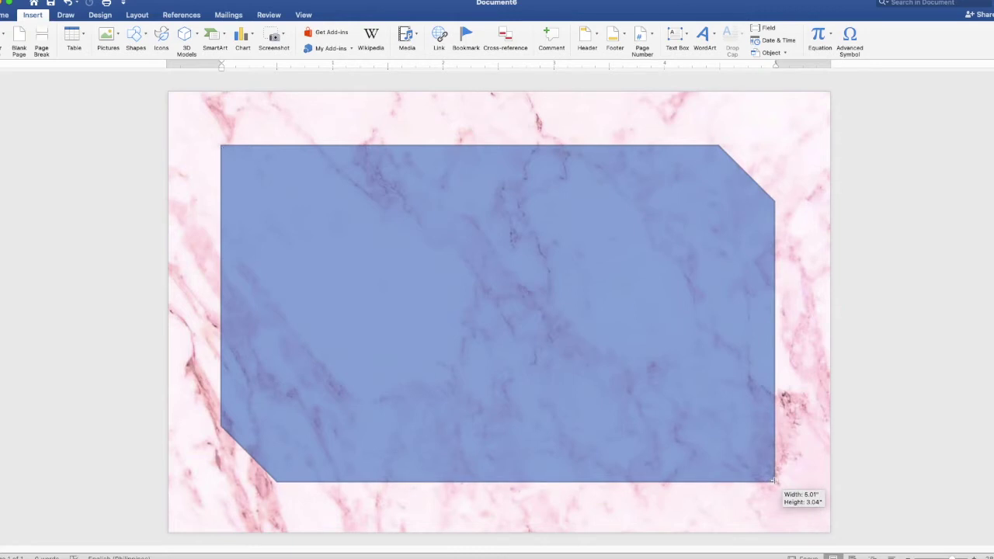
{"action": "left_click_drag", "start_coordinate": [773, 481], "coordinate": [774, 481]}
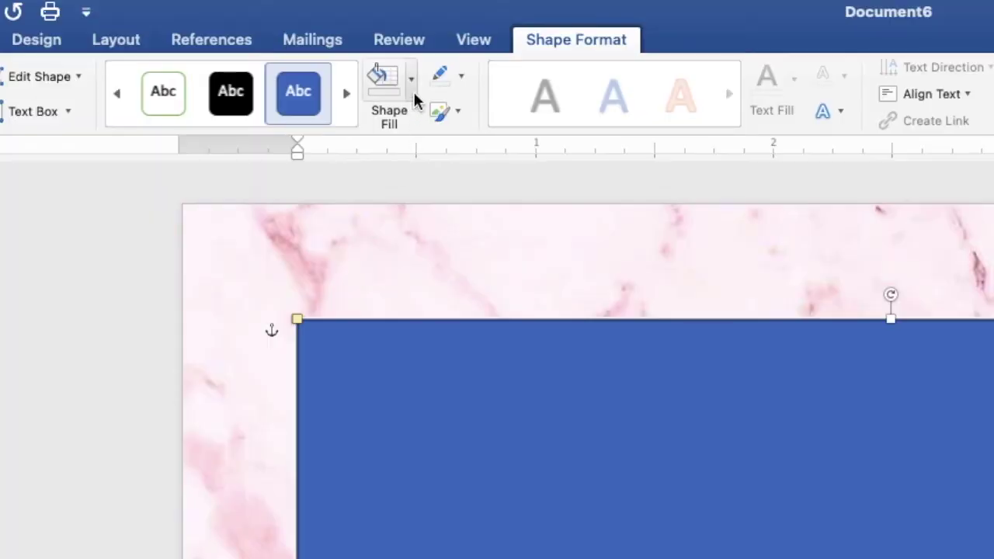
Give the snipped rectangle a white fill and no outline
{"action": "left_click", "coordinate": [415, 91]}
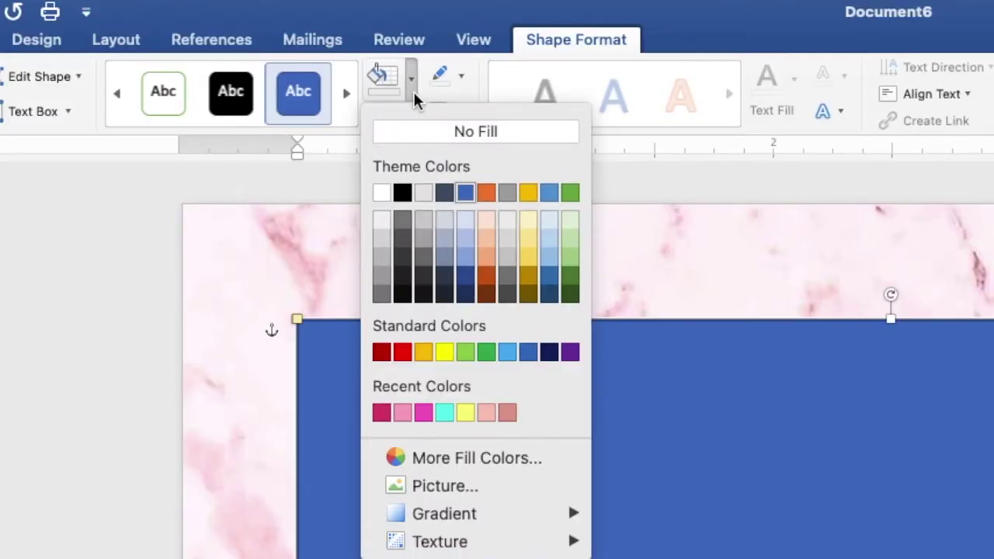
{"action": "left_click", "coordinate": [383, 194]}
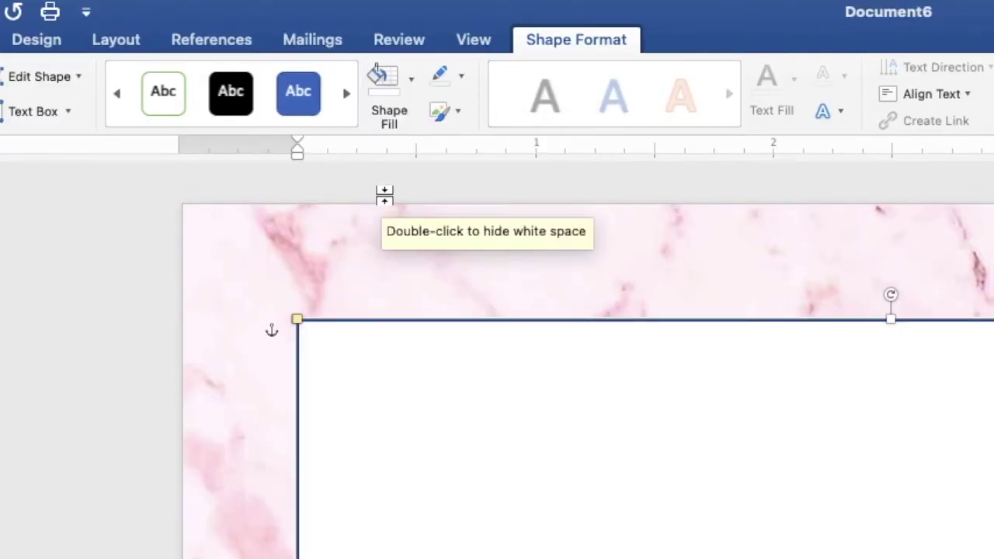
{"action": "left_click", "coordinate": [462, 77]}
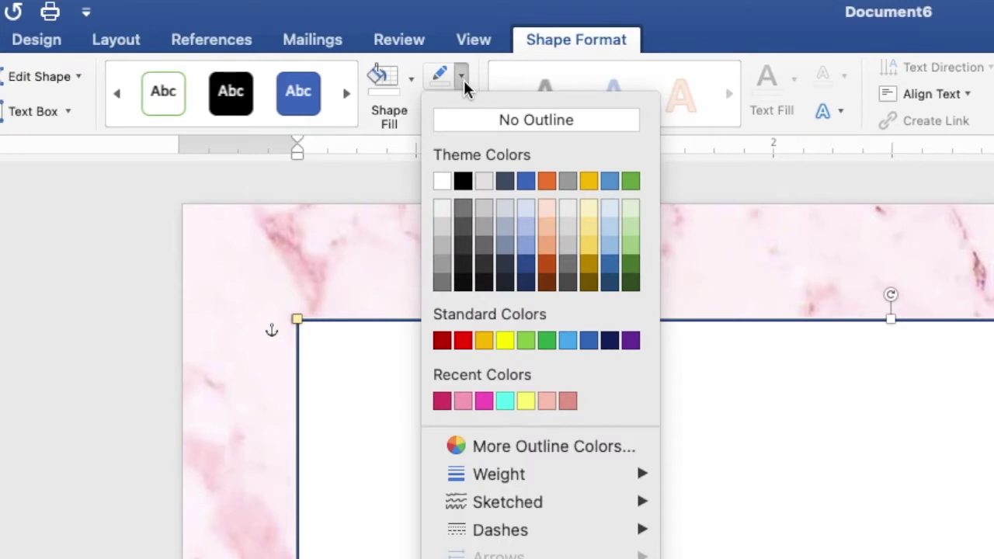
{"action": "left_click", "coordinate": [465, 120]}
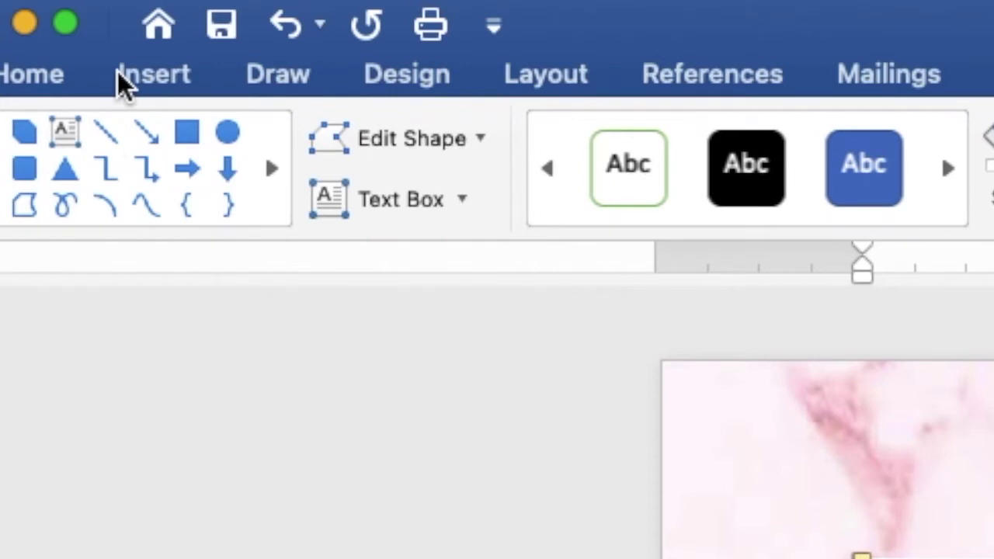
{"action": "left_click", "coordinate": [117, 71]}
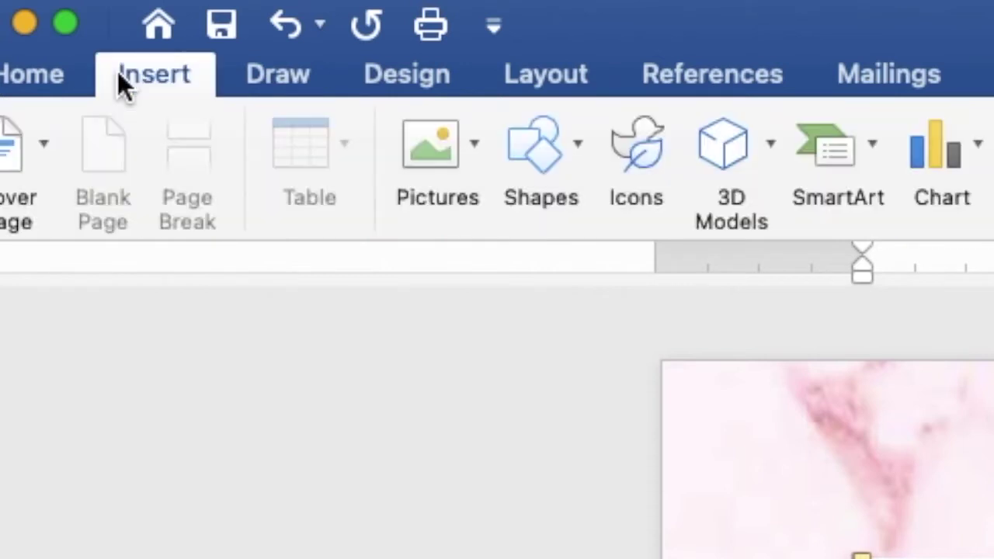
Insert PINK FLORAL BUTTERFLY HEEL.png onto the page at about 3" by 2.46"
{"action": "left_click", "coordinate": [438, 136]}
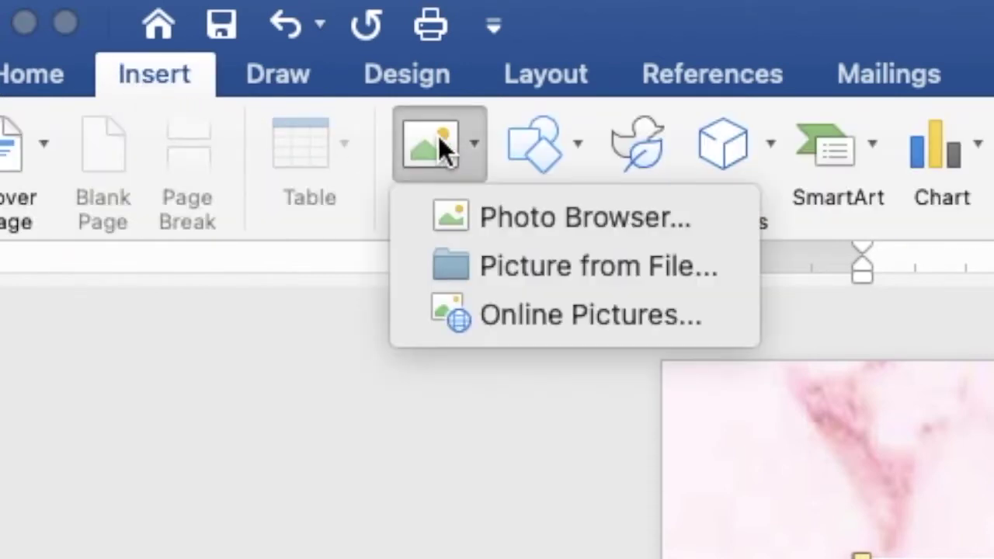
{"action": "left_click", "coordinate": [487, 264]}
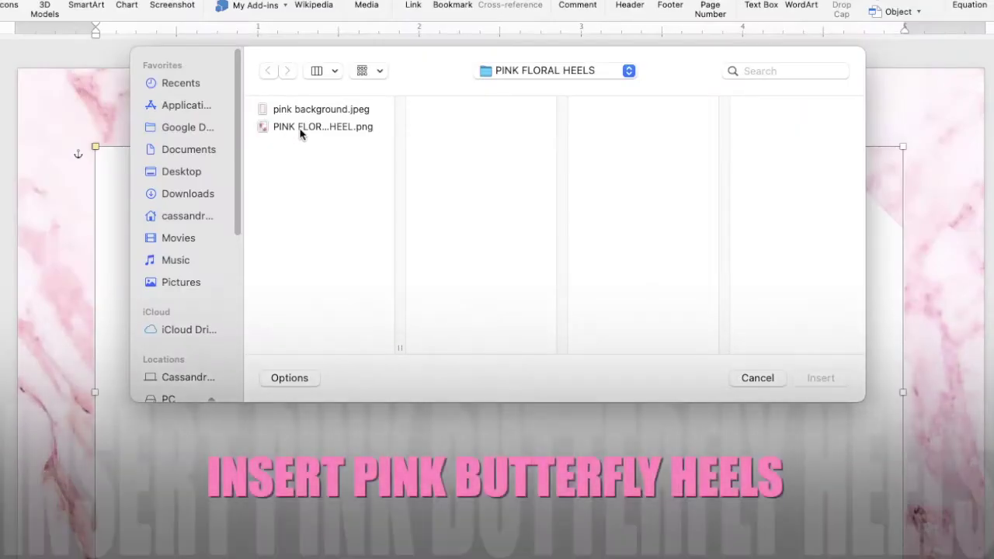
{"action": "left_click", "coordinate": [362, 134]}
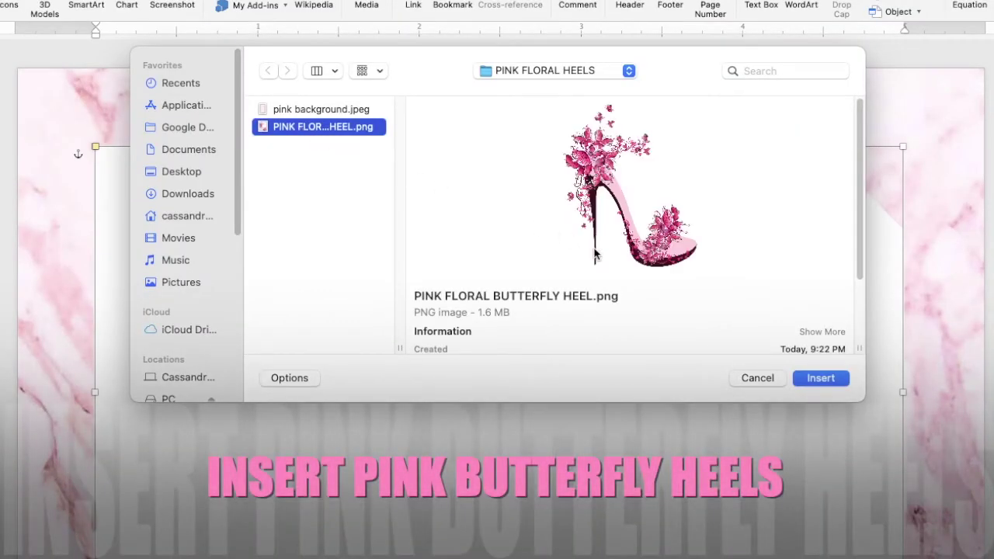
{"action": "left_click", "coordinate": [821, 379]}
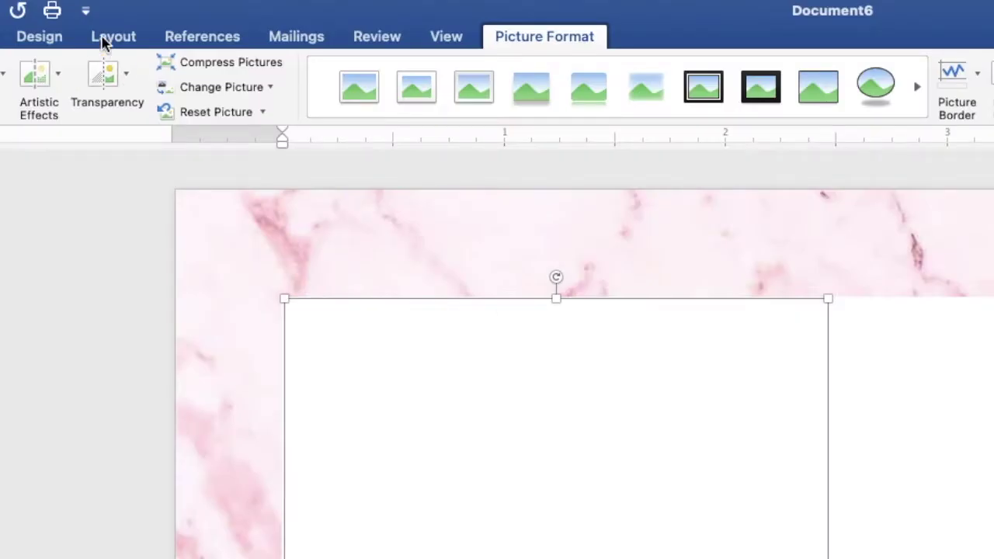
Set the heel picture to Behind Text, then Bring in Front of Text
{"action": "left_click", "coordinate": [105, 40]}
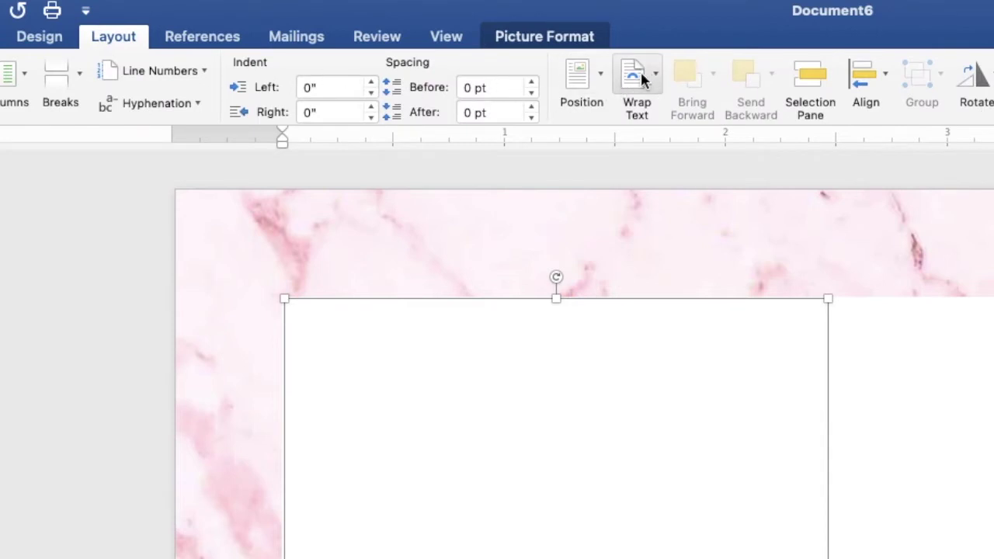
{"action": "left_click", "coordinate": [639, 77]}
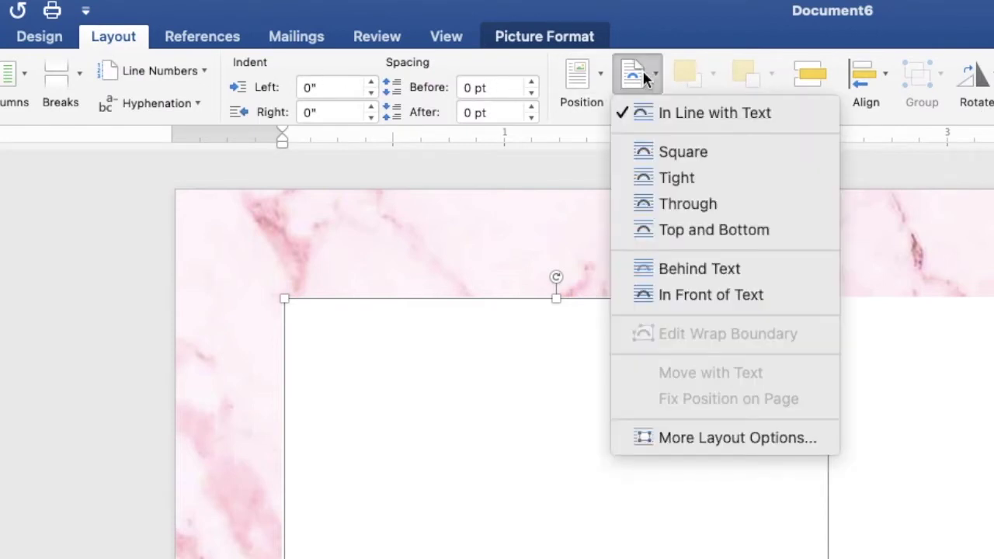
{"action": "left_click", "coordinate": [692, 270]}
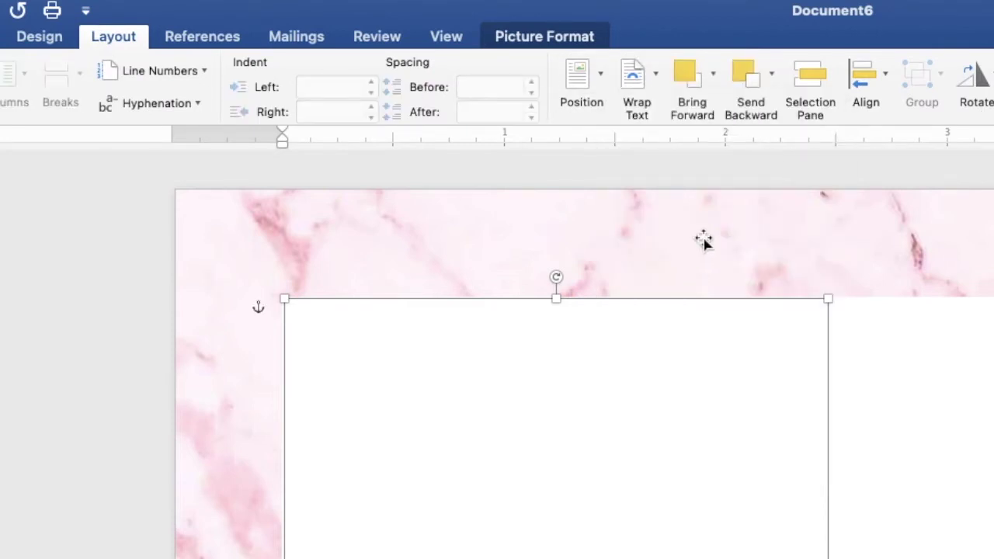
{"action": "left_click", "coordinate": [713, 81]}
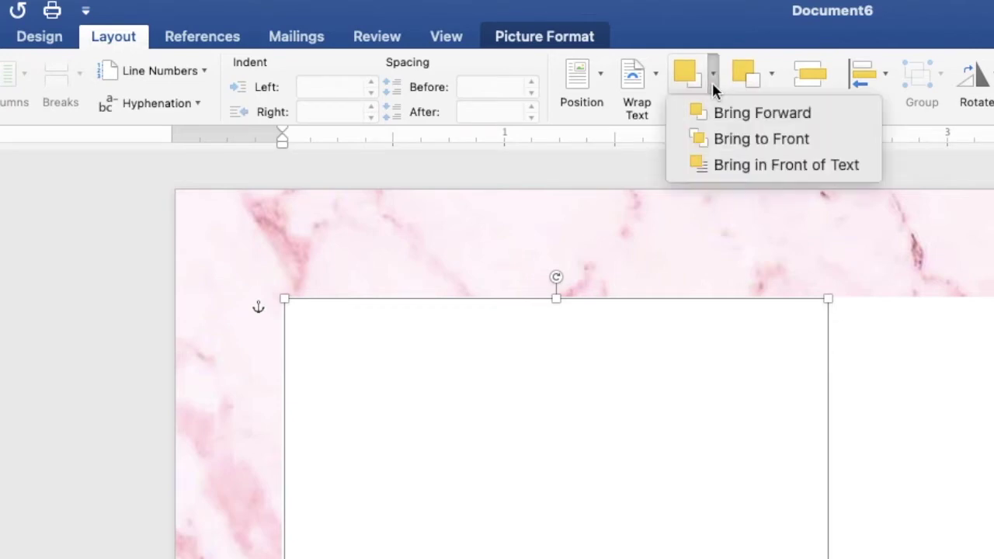
{"action": "left_click", "coordinate": [733, 167]}
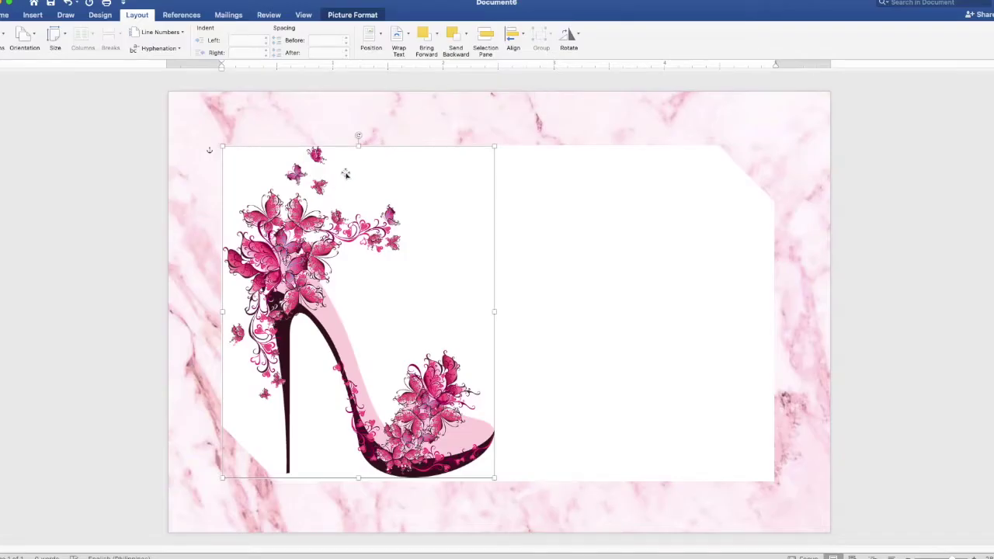
Move the heel picture to the top-left corner and enlarge it to about 3.23" by 3.95"
{"action": "left_click_drag", "start_coordinate": [331, 176], "coordinate": [279, 123]}
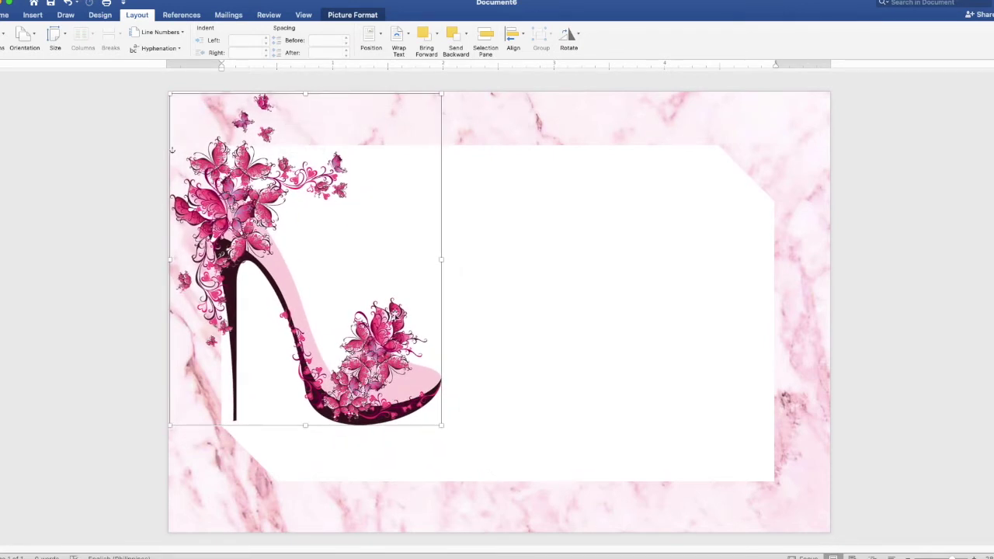
{"action": "left_click_drag", "start_coordinate": [441, 425], "coordinate": [462, 471]}
{"action": "left_click_drag", "start_coordinate": [463, 475], "coordinate": [505, 533]}
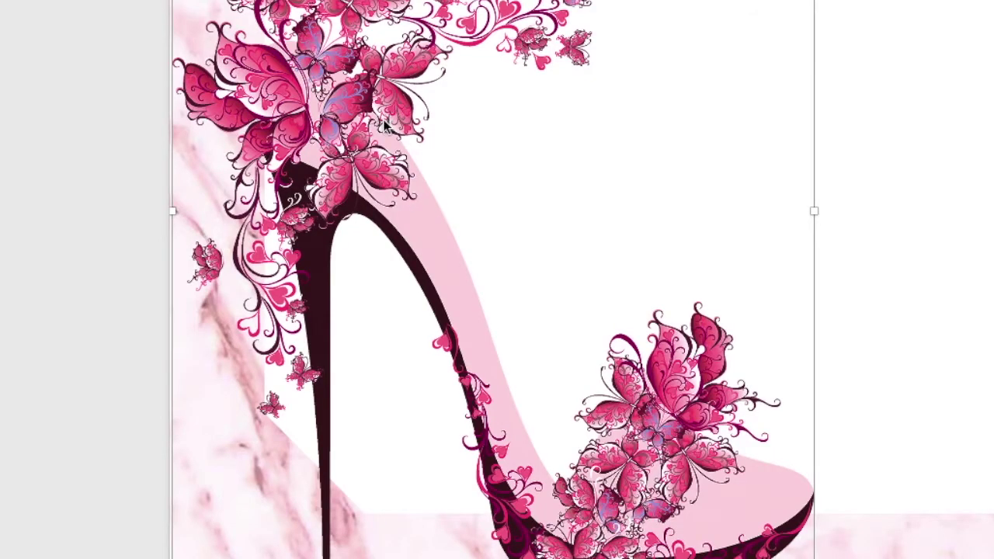
Copy and paste the heel picture, placing the duplicate in the lower-right corner
{"action": "right_click", "coordinate": [384, 123]}
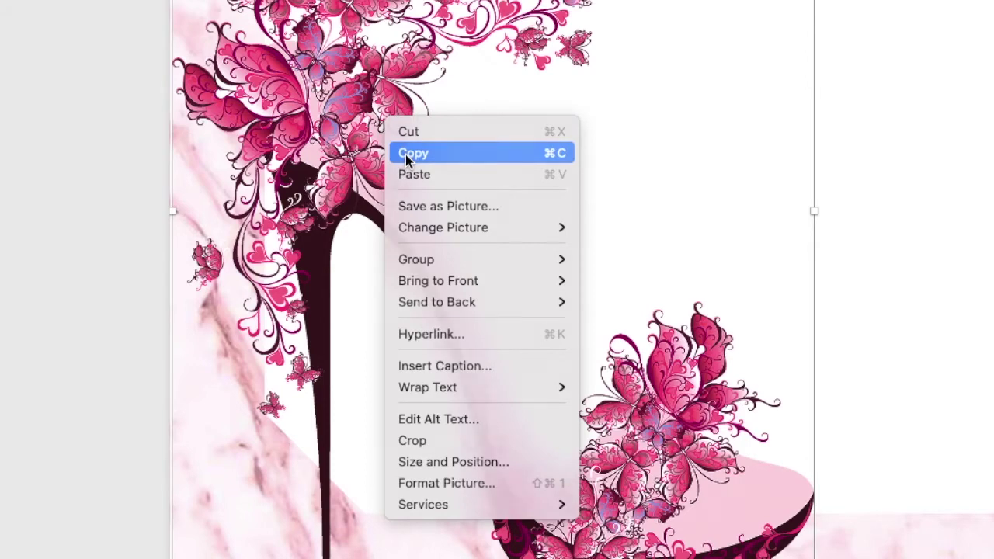
{"action": "left_click", "coordinate": [406, 155]}
{"action": "right_click", "coordinate": [335, 111]}
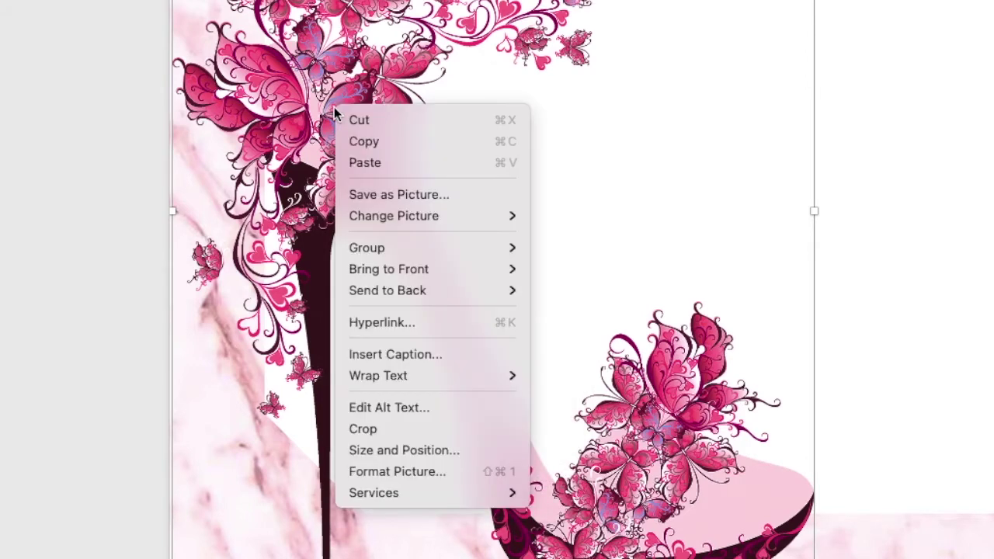
{"action": "left_click", "coordinate": [363, 163]}
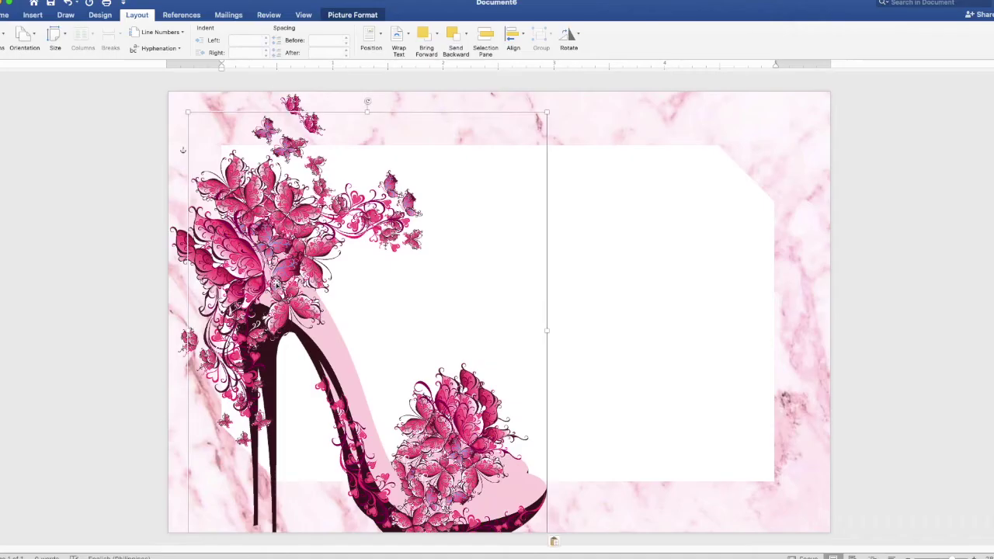
{"action": "mouse_move", "coordinate": [204, 143]}
{"action": "left_mouse_down"}
{"action": "mouse_move", "coordinate": [521, 219]}
{"action": "mouse_move", "coordinate": [752, 382]}
{"action": "mouse_move", "coordinate": [732, 381]}
{"action": "left_mouse_up"}
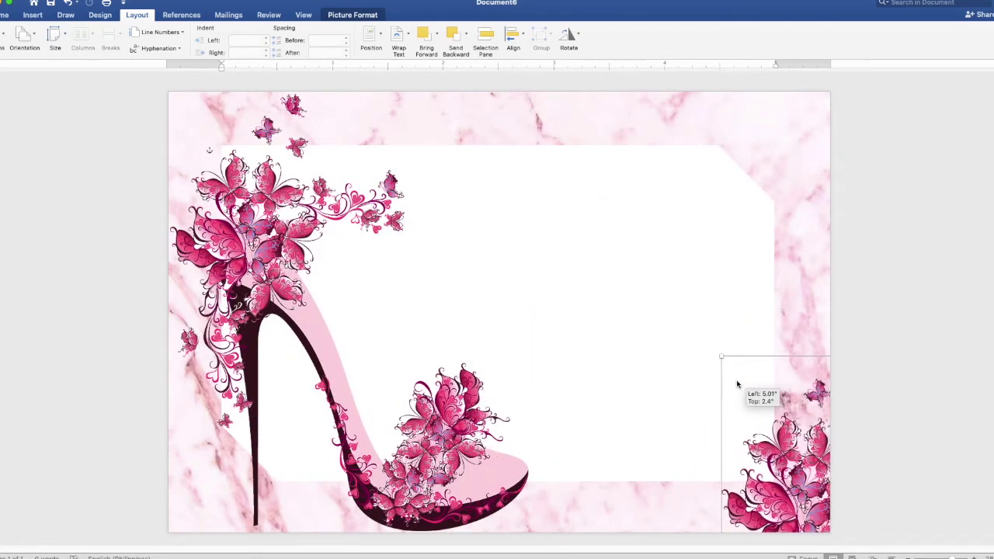
{"action": "left_click_drag", "start_coordinate": [732, 380], "coordinate": [715, 379]}
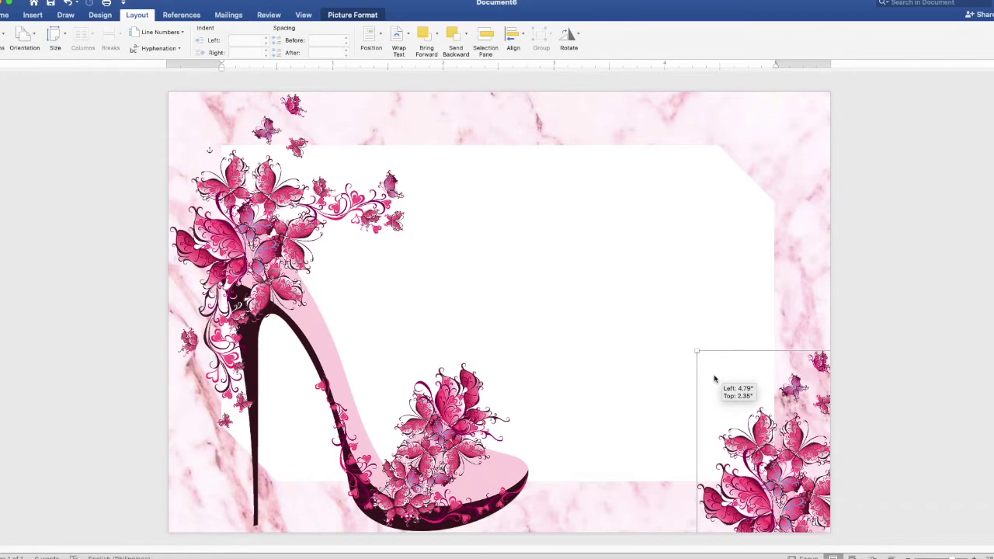
{"action": "left_click_drag", "start_coordinate": [715, 379], "coordinate": [715, 377]}
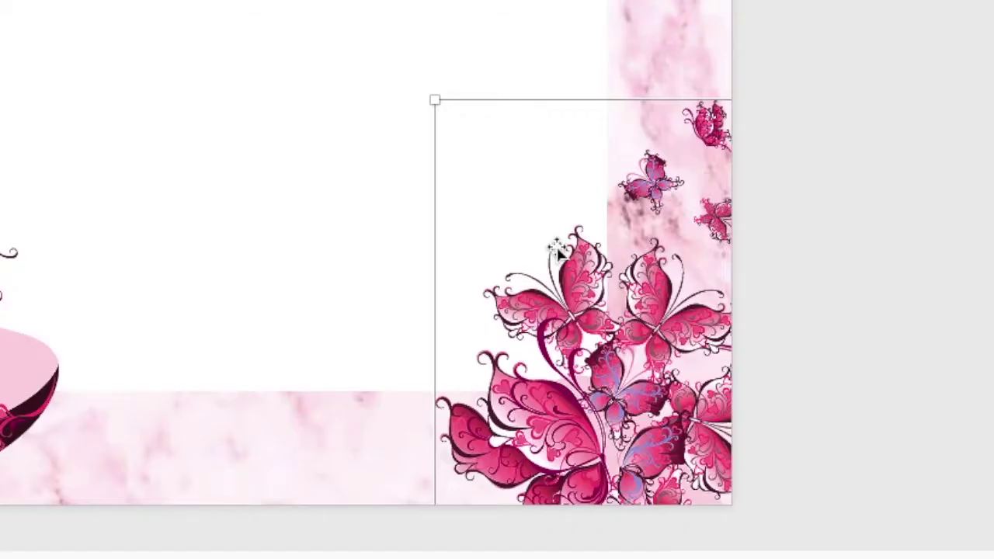
Paste another copy of the heel picture and move it to the upper right
{"action": "right_click", "coordinate": [750, 408]}
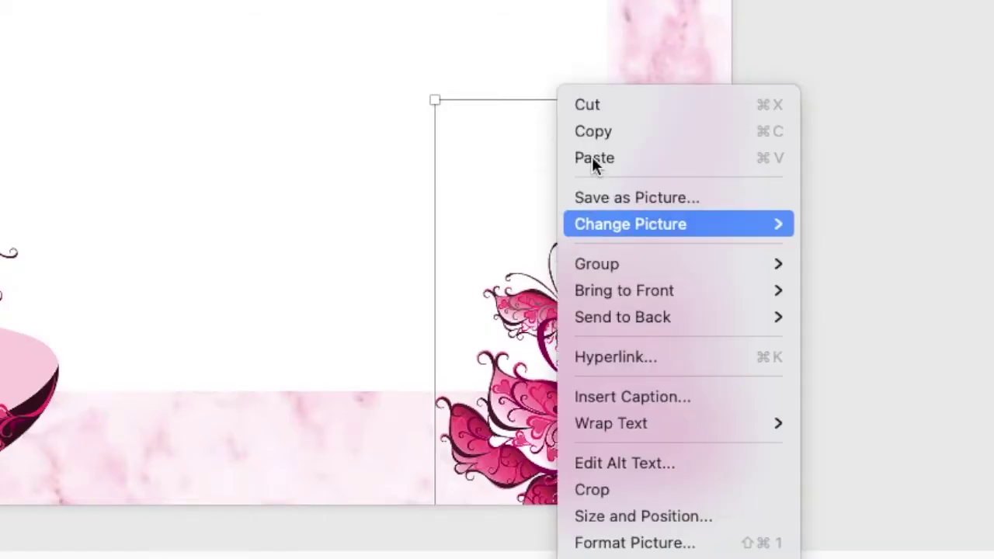
{"action": "left_click", "coordinate": [595, 135]}
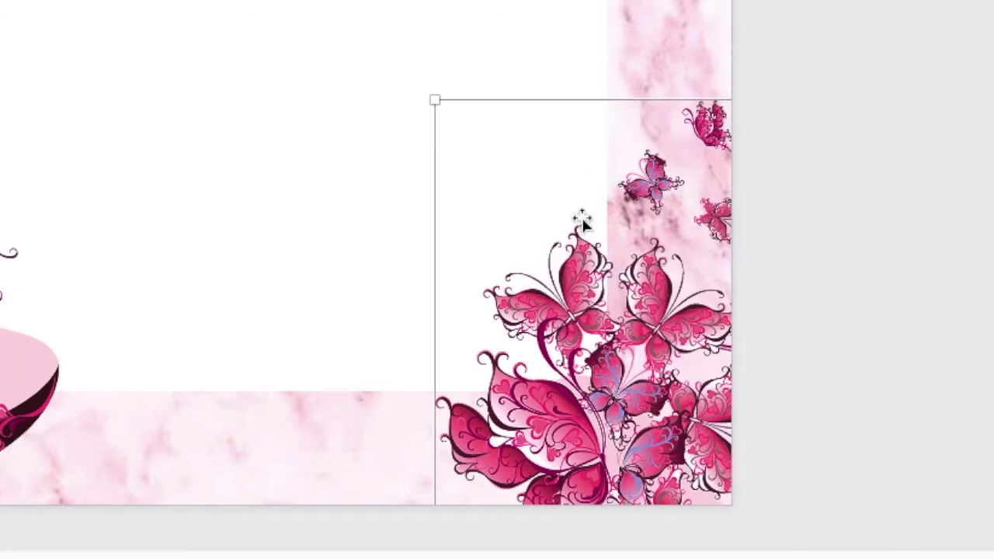
{"action": "right_click", "coordinate": [581, 219]}
{"action": "left_click", "coordinate": [611, 157]}
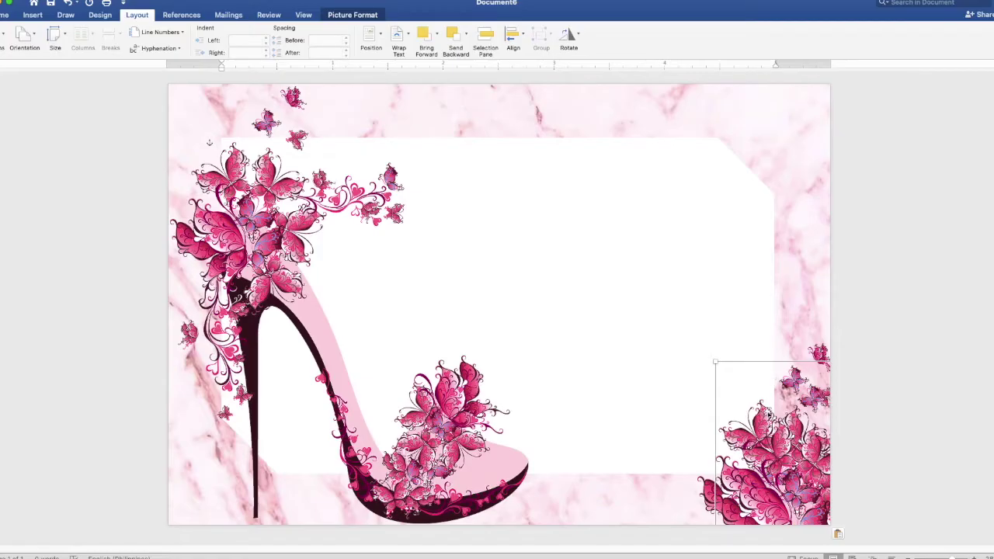
{"action": "left_click_drag", "start_coordinate": [765, 408], "coordinate": [595, 167]}
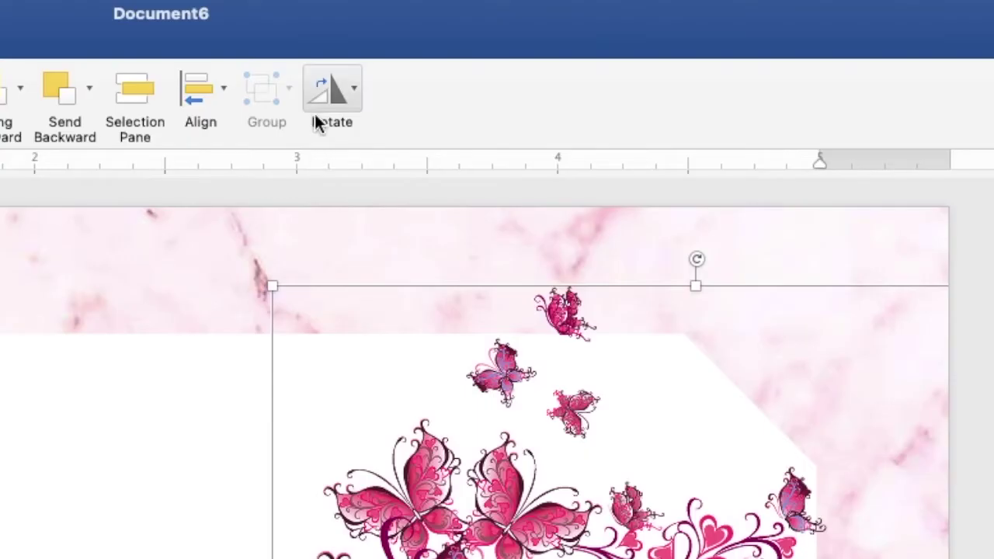
Flip the upper-right heel copy upside down and fit it into the top-right corner
{"action": "left_click", "coordinate": [563, 45]}
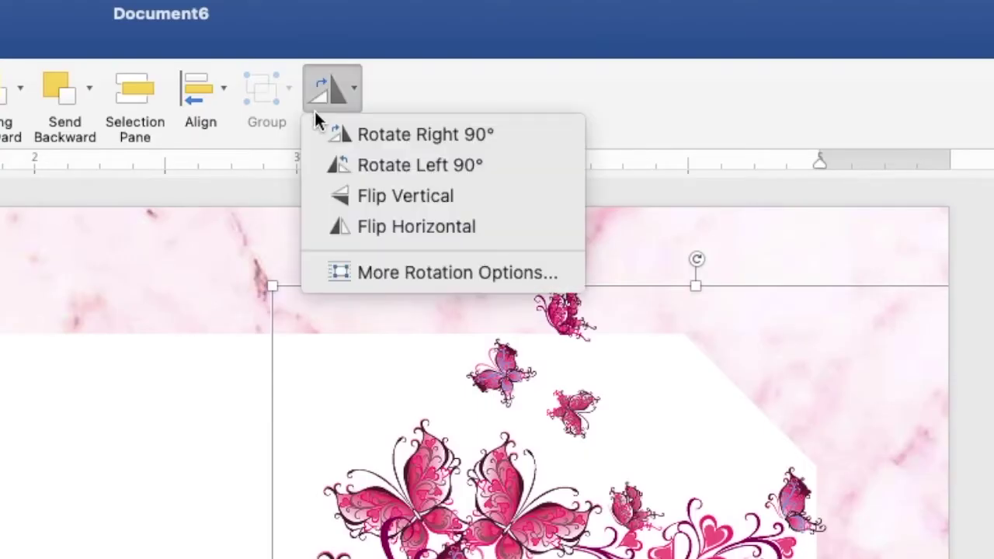
{"action": "left_click", "coordinate": [355, 194]}
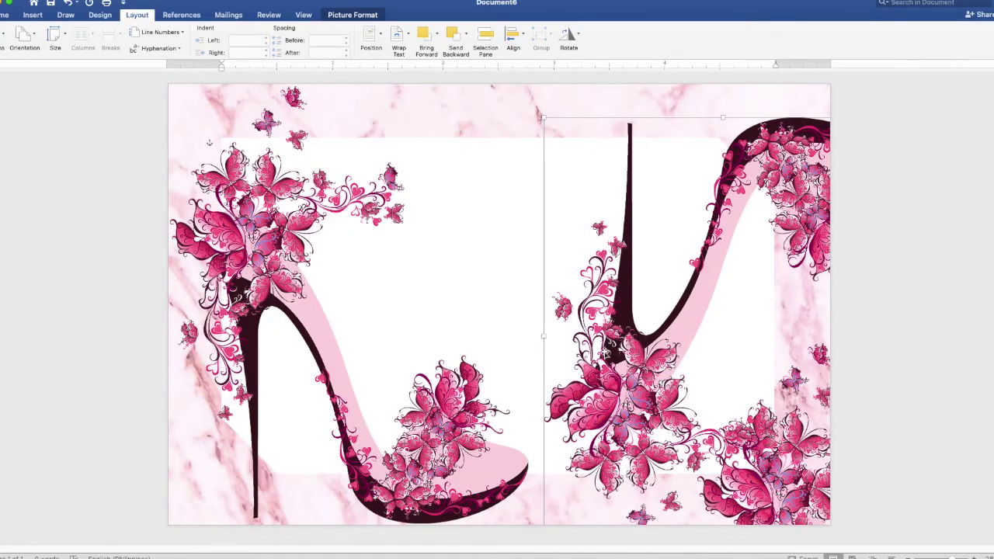
{"action": "left_click_drag", "start_coordinate": [614, 264], "coordinate": [724, 123]}
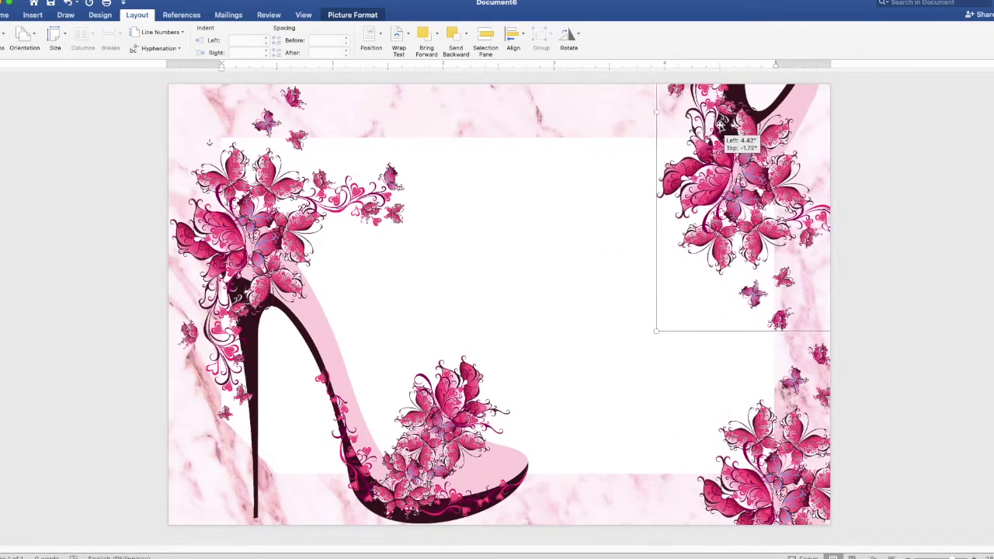
{"action": "left_click_drag", "start_coordinate": [723, 123], "coordinate": [741, 117]}
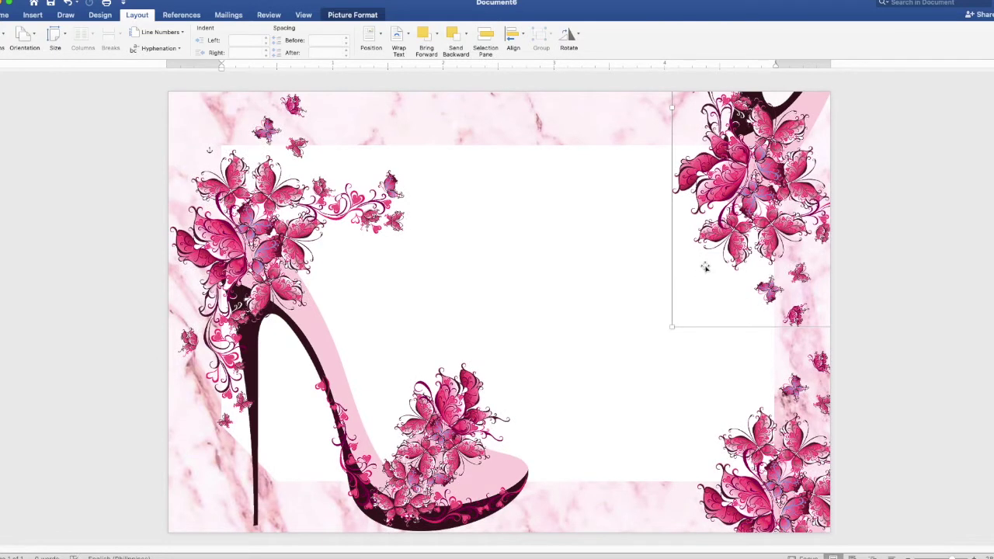
{"action": "left_click_drag", "start_coordinate": [704, 269], "coordinate": [719, 228]}
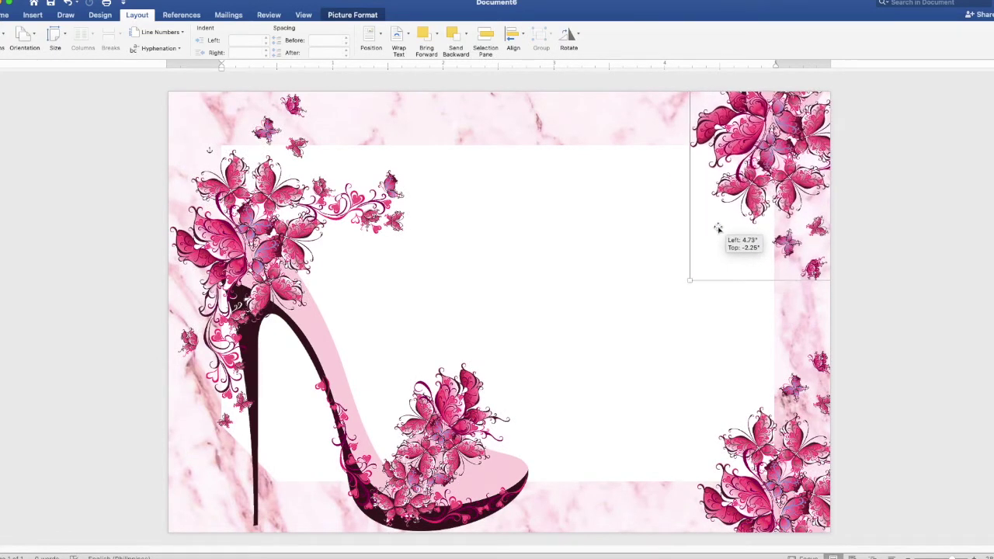
{"action": "left_click_drag", "start_coordinate": [718, 228], "coordinate": [726, 223]}
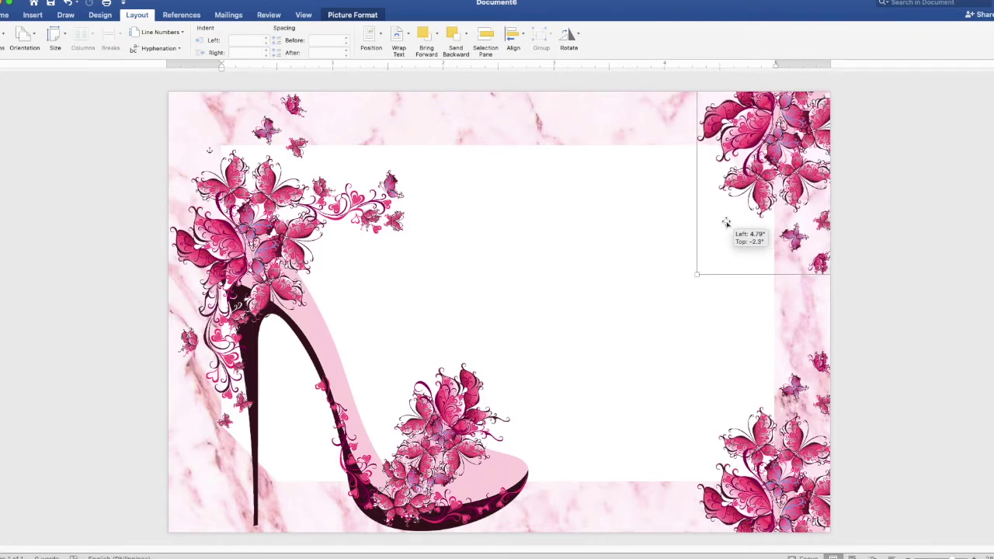
{"action": "left_click_drag", "start_coordinate": [727, 223], "coordinate": [726, 223]}
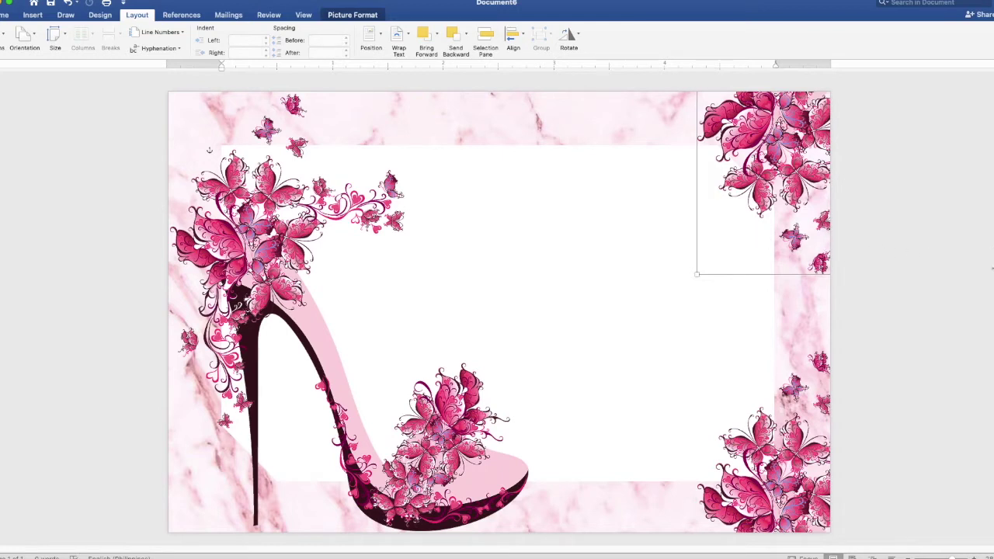
{"action": "left_click", "coordinate": [223, 158]}
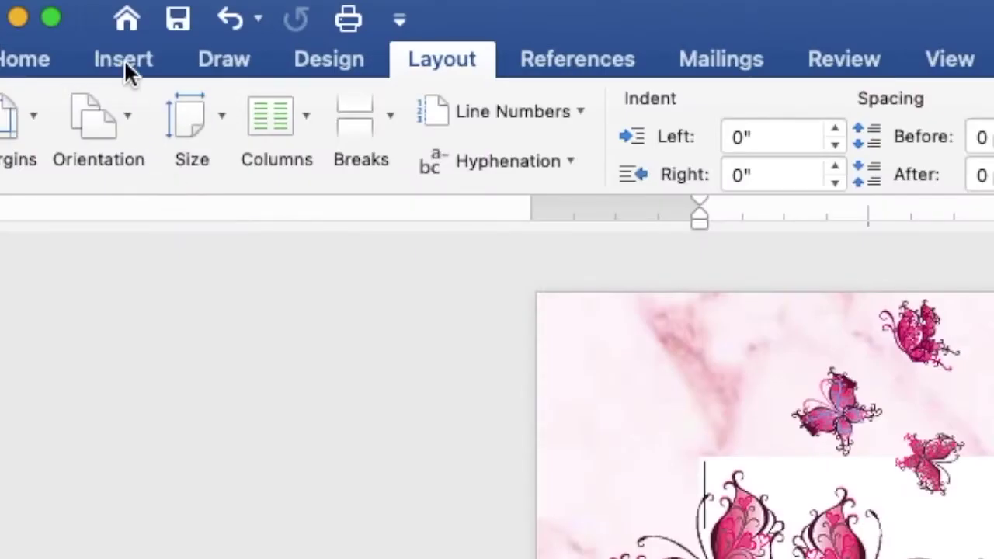
Draw a rectangle about 1.39" by 1.55" over the shoe on the left
{"action": "left_click", "coordinate": [32, 16]}
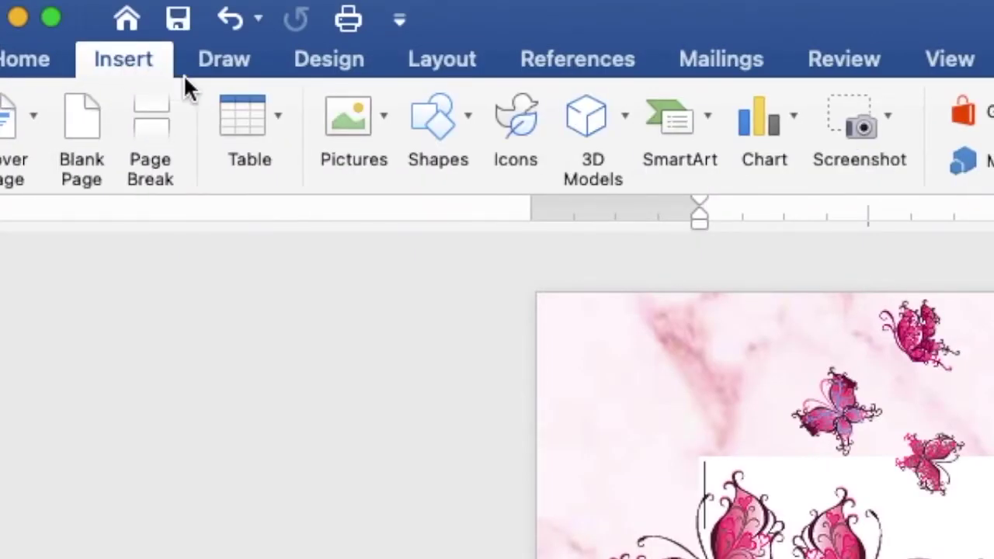
{"action": "left_click", "coordinate": [444, 124]}
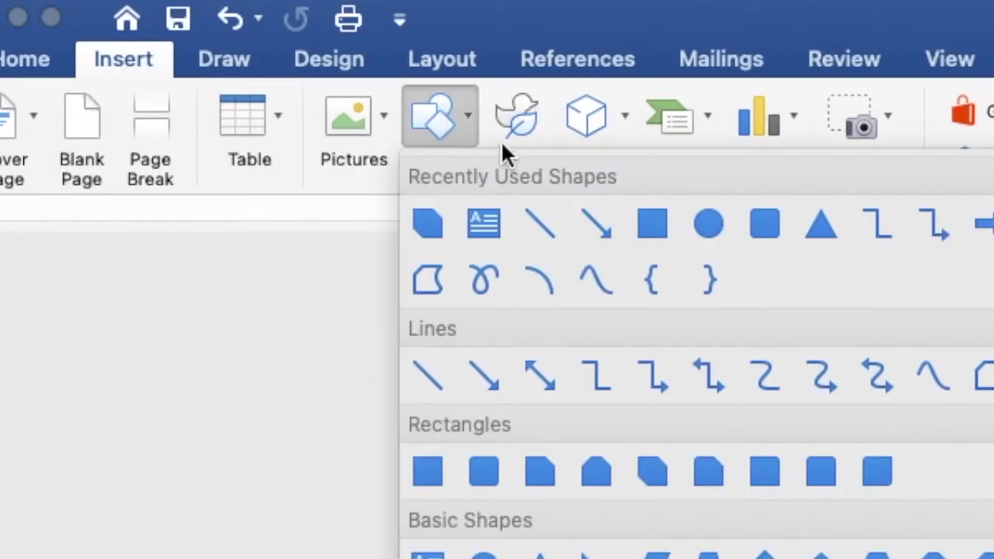
{"action": "left_click", "coordinate": [651, 222]}
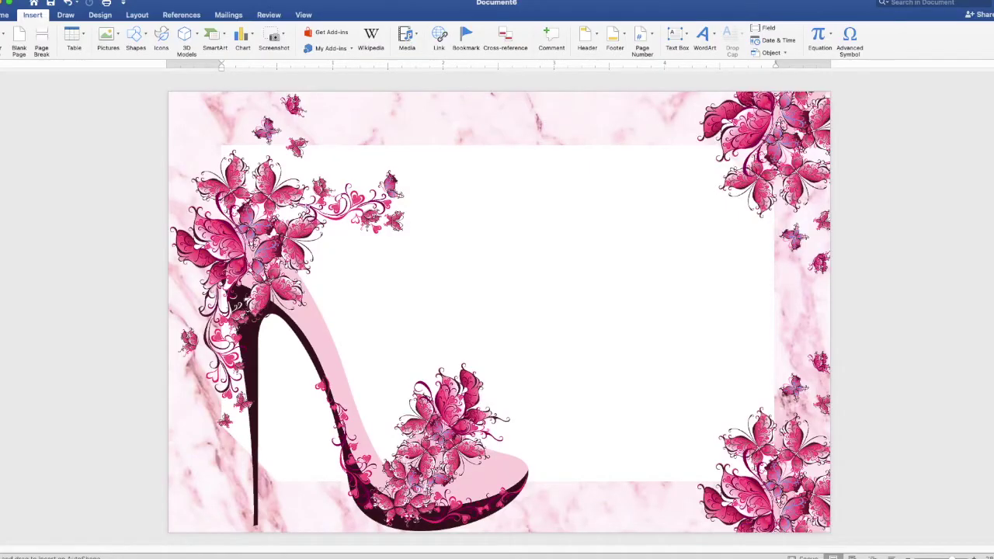
{"action": "left_click_drag", "start_coordinate": [324, 236], "coordinate": [495, 390]}
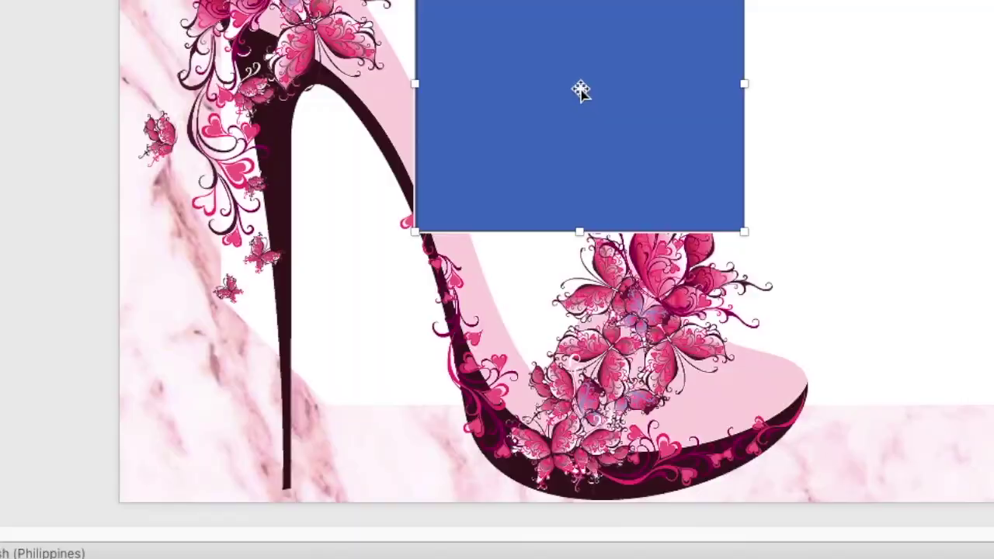
Add the text 18 inside the rectangle and select it
{"action": "right_click", "coordinate": [409, 314]}
{"action": "left_click", "coordinate": [609, 176]}
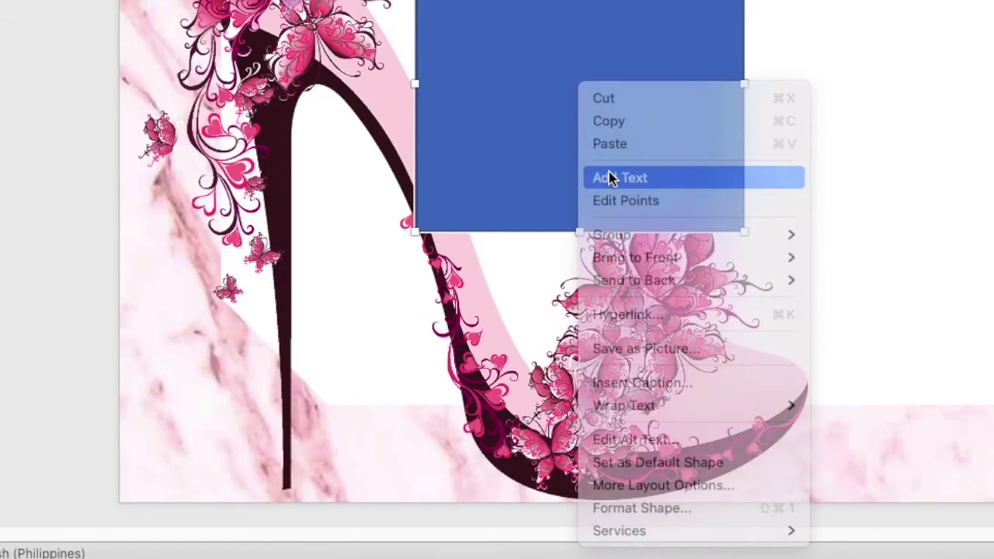
{"action": "type", "text": "18"}
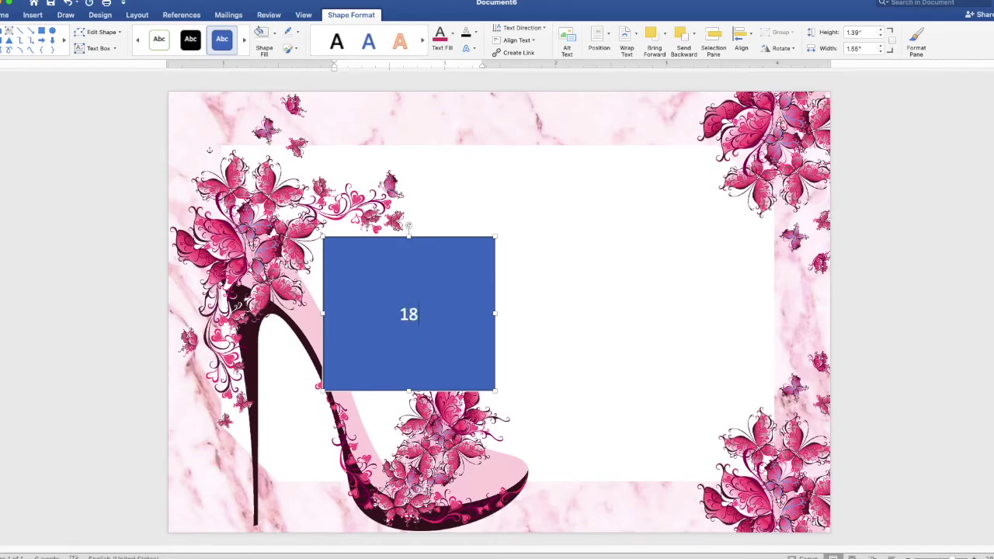
{"action": "left_click_drag", "start_coordinate": [423, 318], "coordinate": [387, 314]}
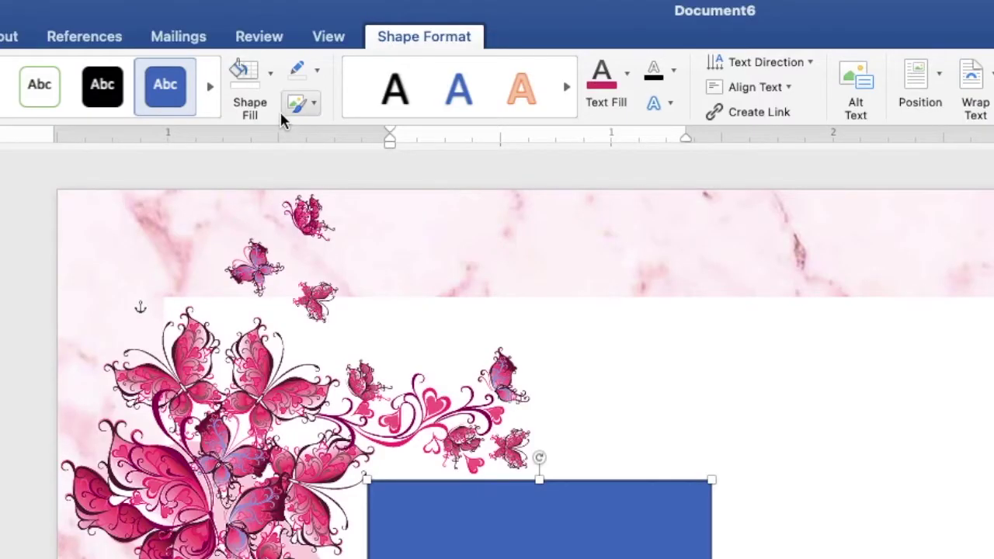
Remove the 18 box's fill and outline and make the 18 text pink
{"action": "left_click", "coordinate": [274, 37]}
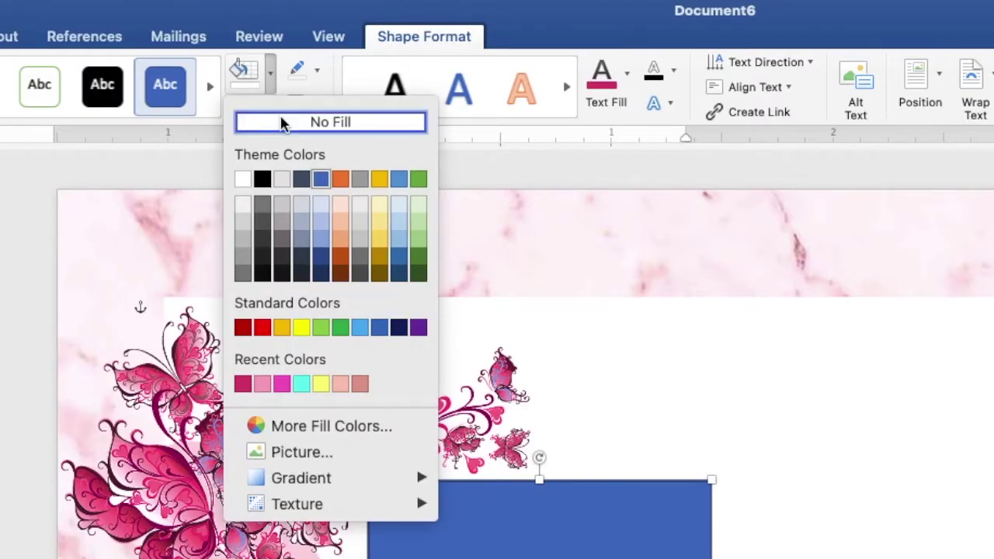
{"action": "left_click", "coordinate": [285, 122]}
{"action": "left_click", "coordinate": [318, 72]}
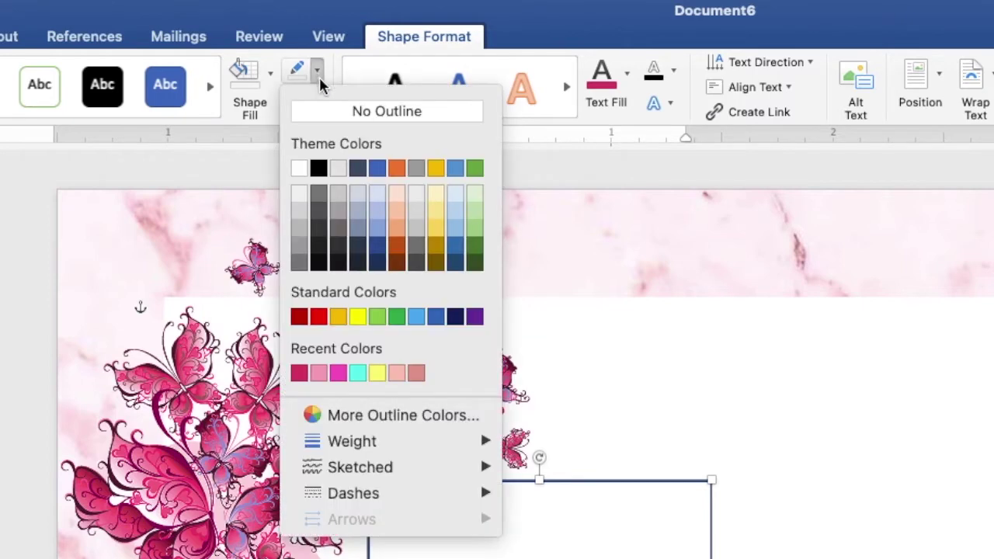
{"action": "left_click", "coordinate": [388, 109]}
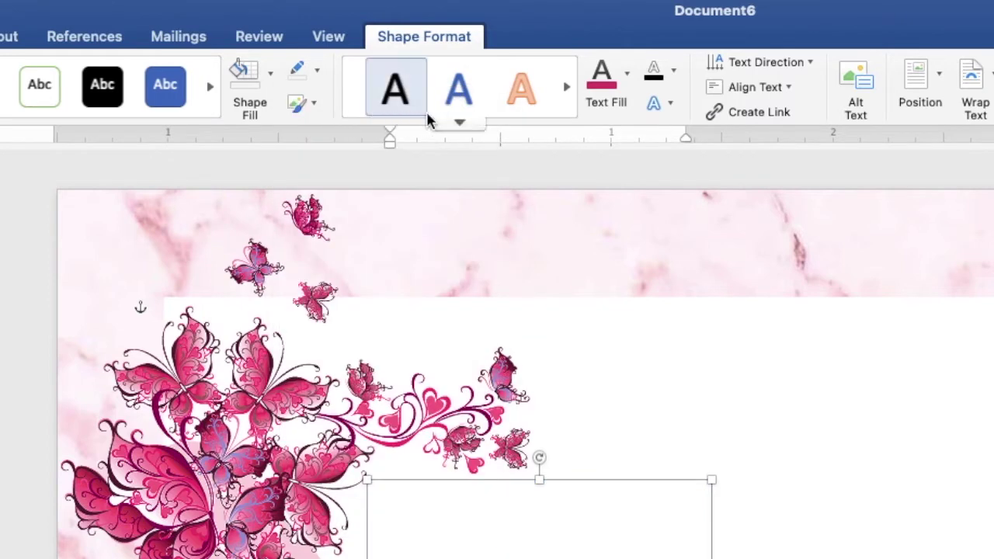
{"action": "left_click", "coordinate": [628, 87]}
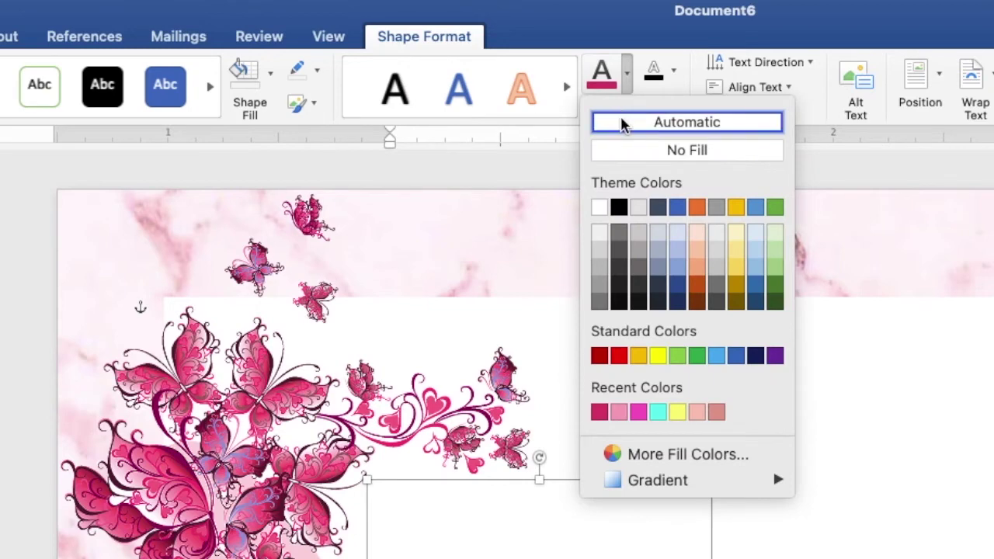
{"action": "left_click", "coordinate": [599, 413]}
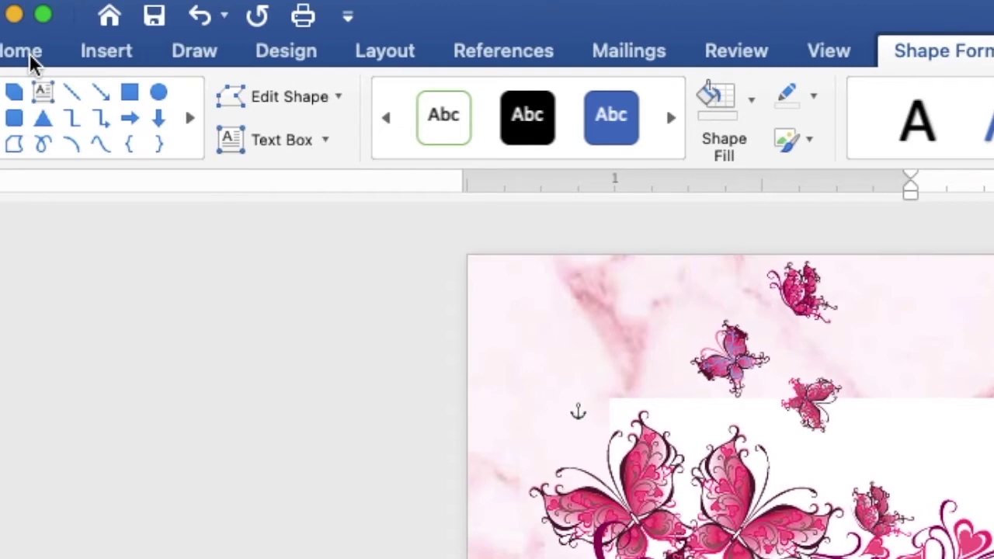
Format the 18 as bold Times at size 100 and widen its box to show it fully
{"action": "left_click", "coordinate": [30, 56]}
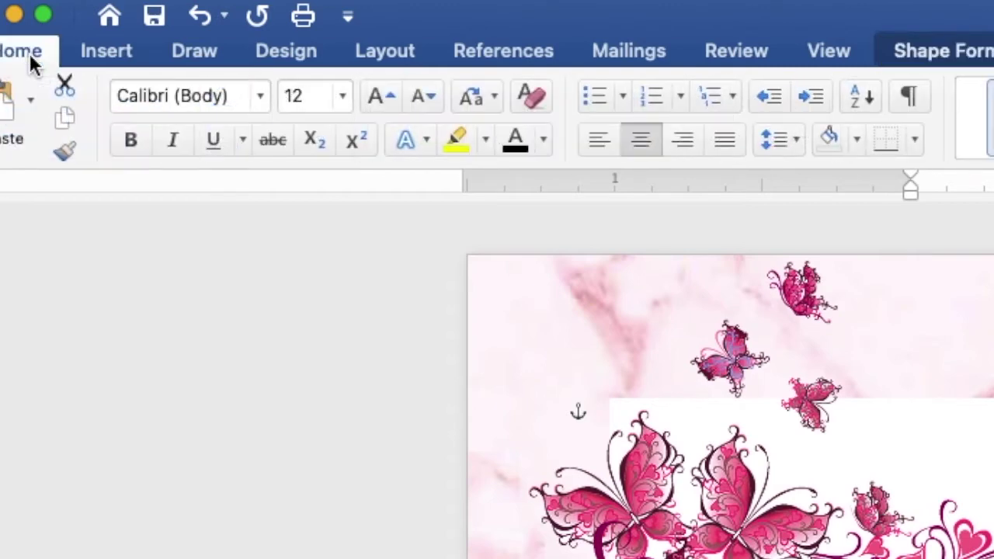
{"action": "left_click", "coordinate": [261, 96]}
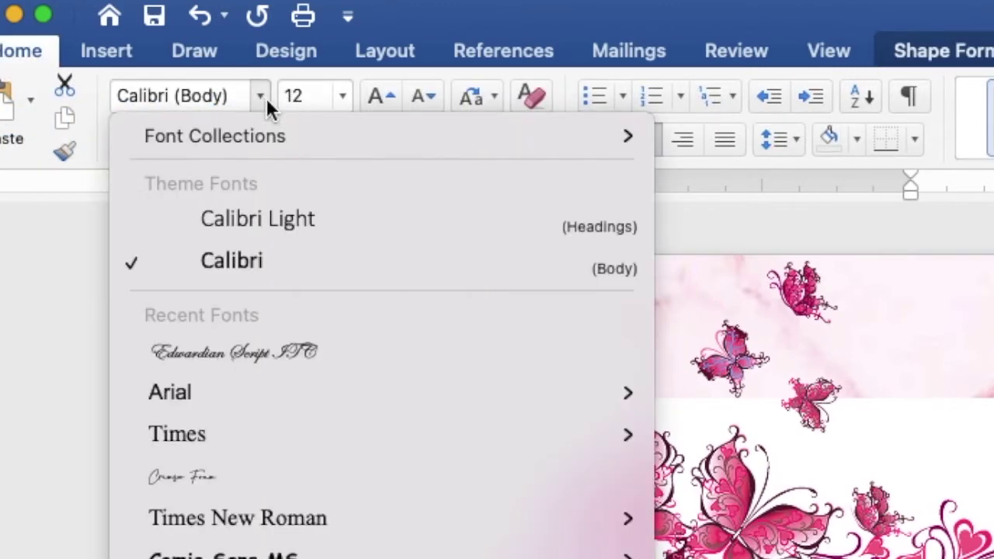
{"action": "left_click", "coordinate": [233, 442]}
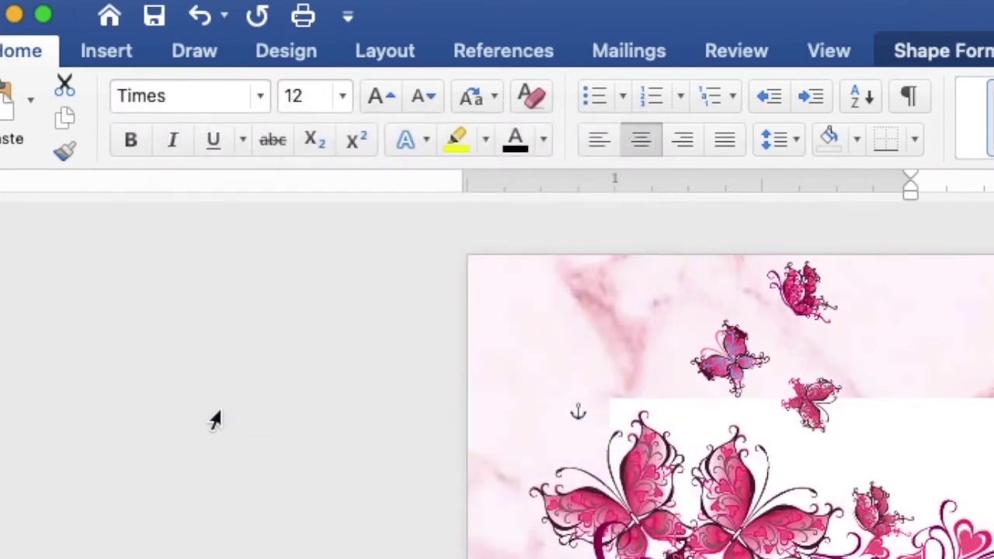
{"action": "left_click", "coordinate": [137, 148]}
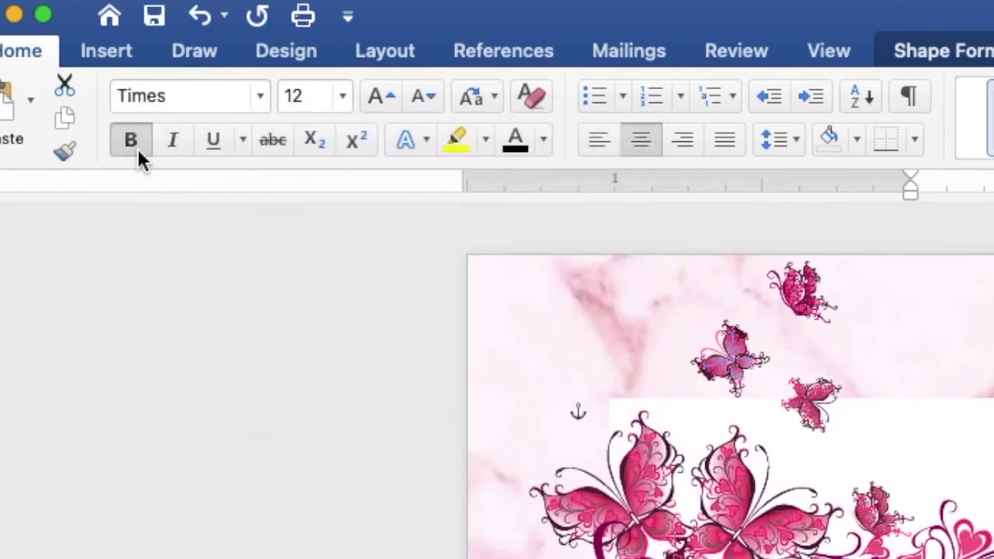
{"action": "left_click", "coordinate": [288, 95]}
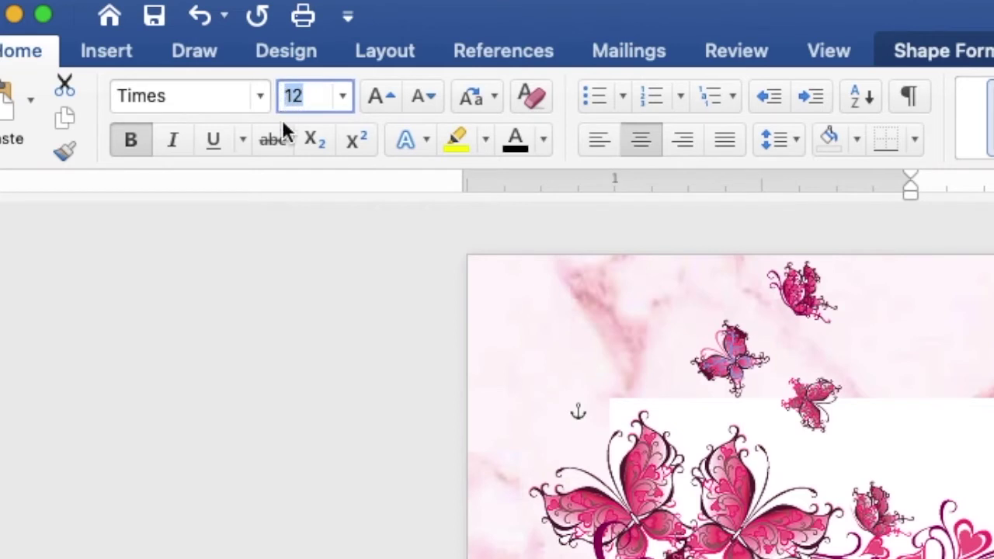
{"action": "type", "text": "100"}
{"action": "key", "text": "Return"}
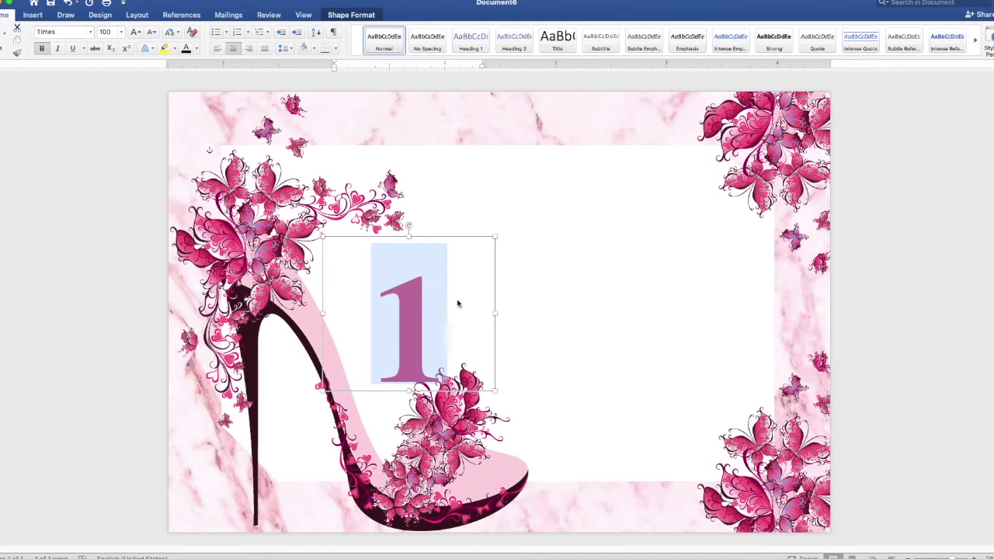
{"action": "mouse_move", "coordinate": [489, 314]}
{"action": "left_mouse_down"}
{"action": "mouse_move", "coordinate": [532, 314]}
{"action": "mouse_move", "coordinate": [455, 278]}
{"action": "left_mouse_up"}
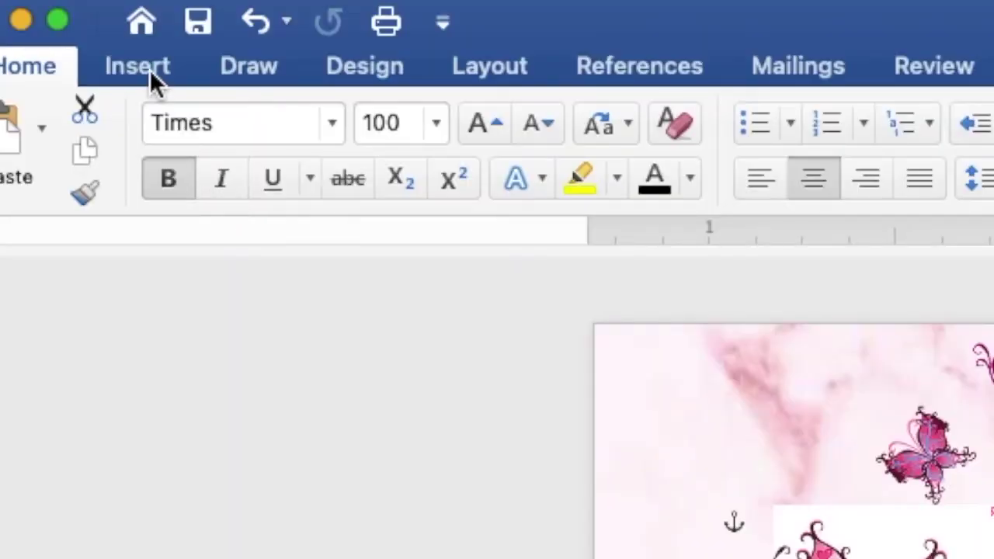
Draw a second rectangle, about 2.49" by 2.55", right of the 18 and start adding text to it
{"action": "left_click", "coordinate": [35, 16]}
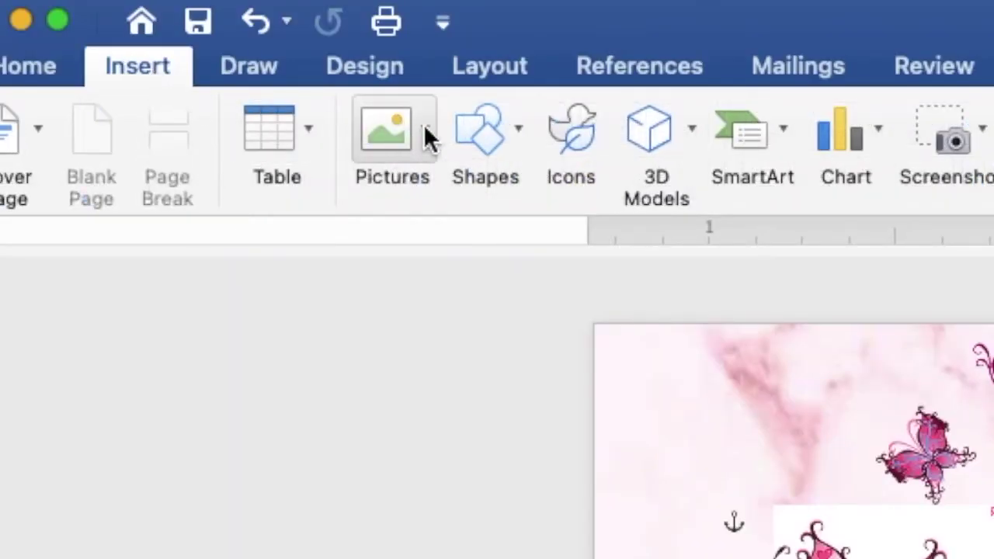
{"action": "left_click", "coordinate": [491, 134]}
{"action": "left_click", "coordinate": [724, 260]}
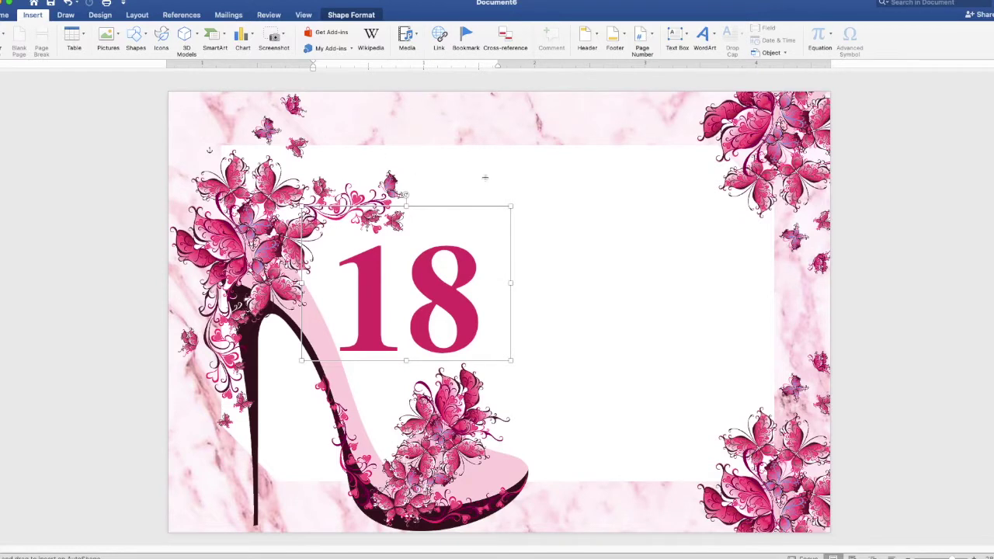
{"action": "left_click_drag", "start_coordinate": [484, 166], "coordinate": [755, 419]}
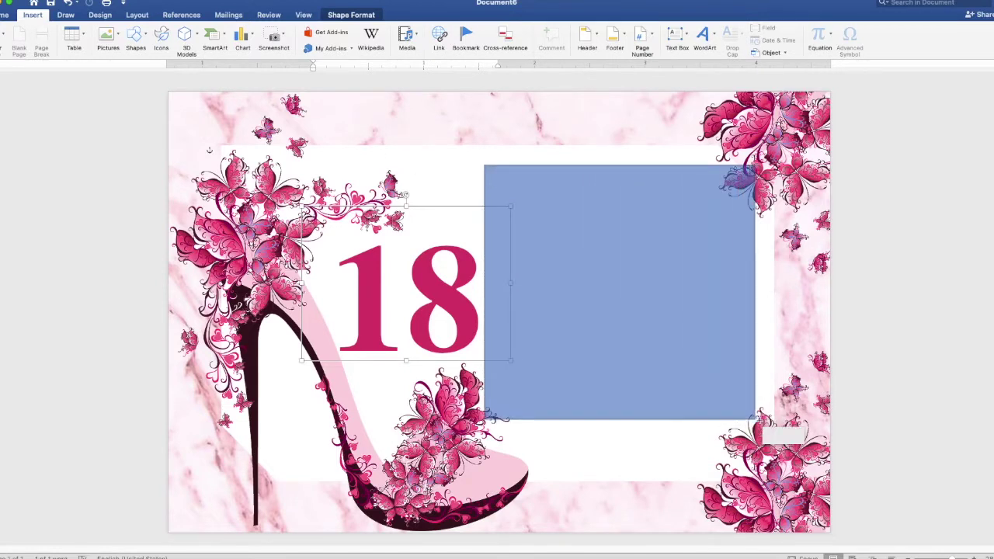
{"action": "left_click_drag", "start_coordinate": [755, 419], "coordinate": [758, 431]}
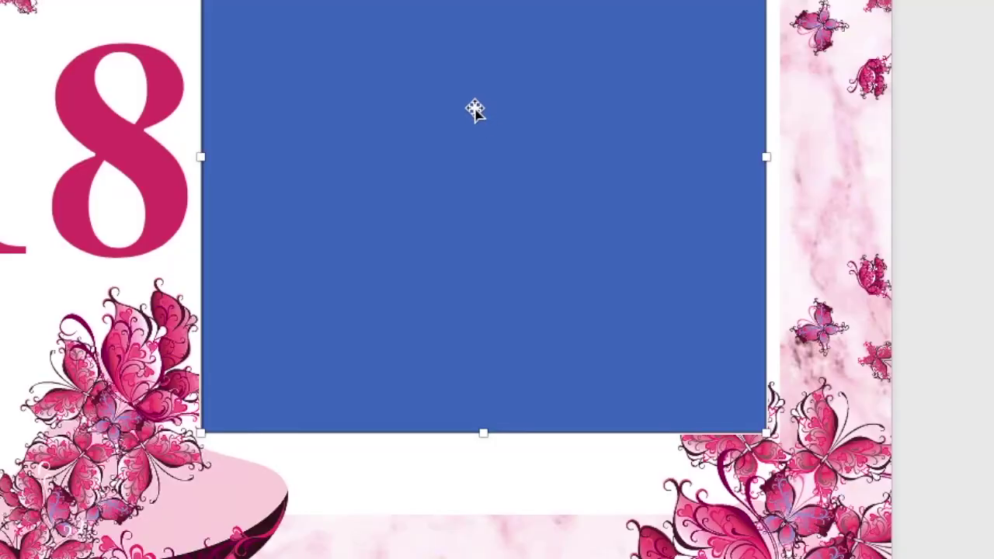
{"action": "right_click", "coordinate": [621, 280]}
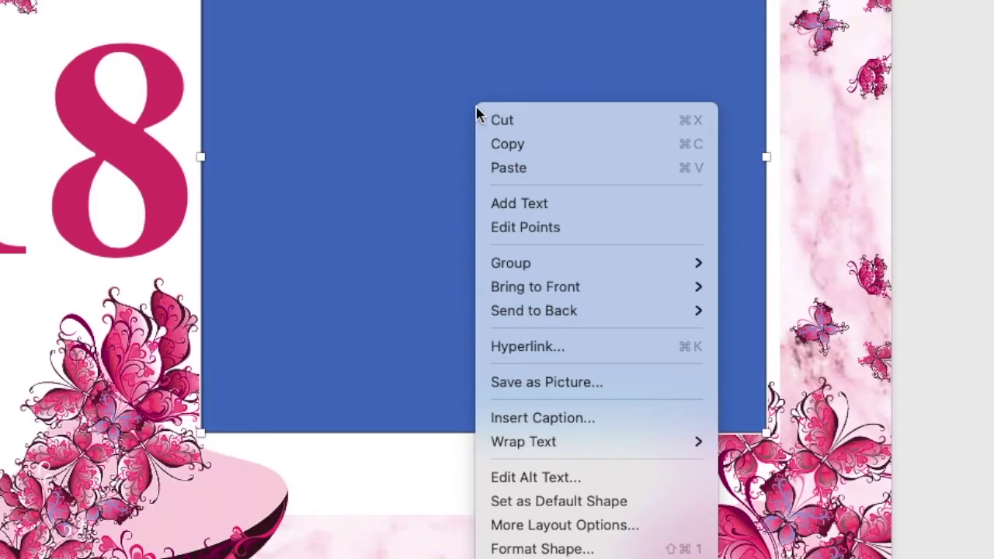
{"action": "left_click", "coordinate": [519, 203]}
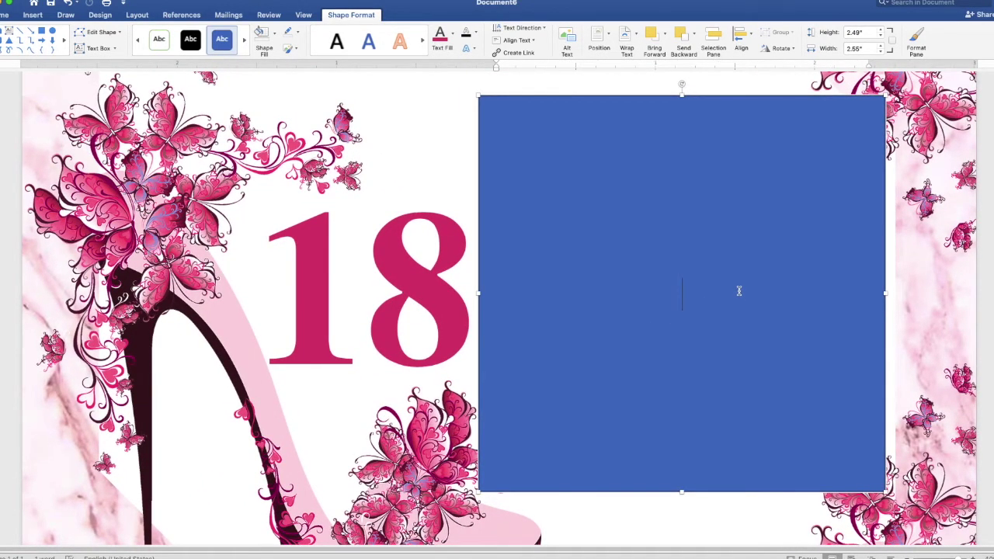
Type 'PLEASE JOIN US FOR THE CELEBRATION OF' and widen the box so it fits one line
{"action": "type", "text": "PLEASE JOIN "}
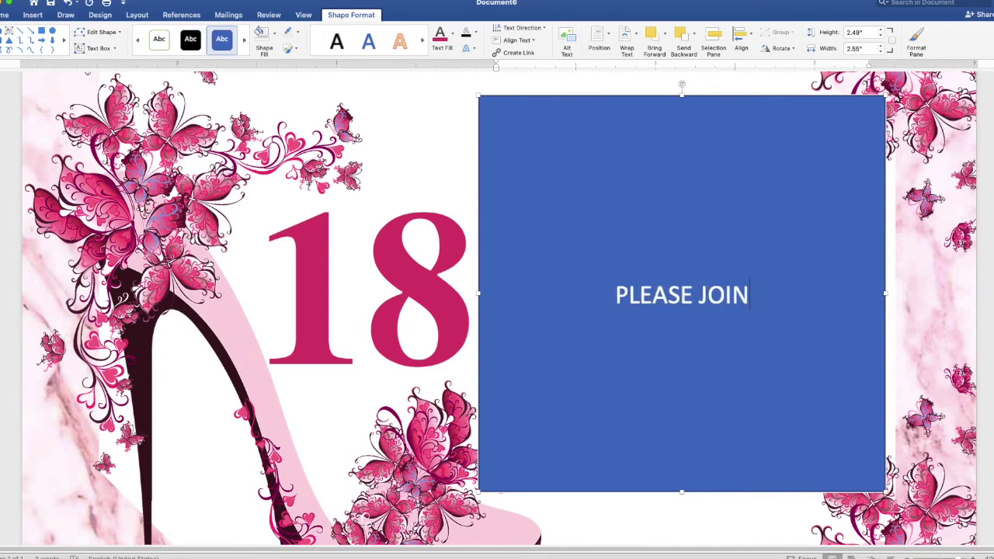
{"action": "type", "text": "US FOR THE CELEBRATION OF"}
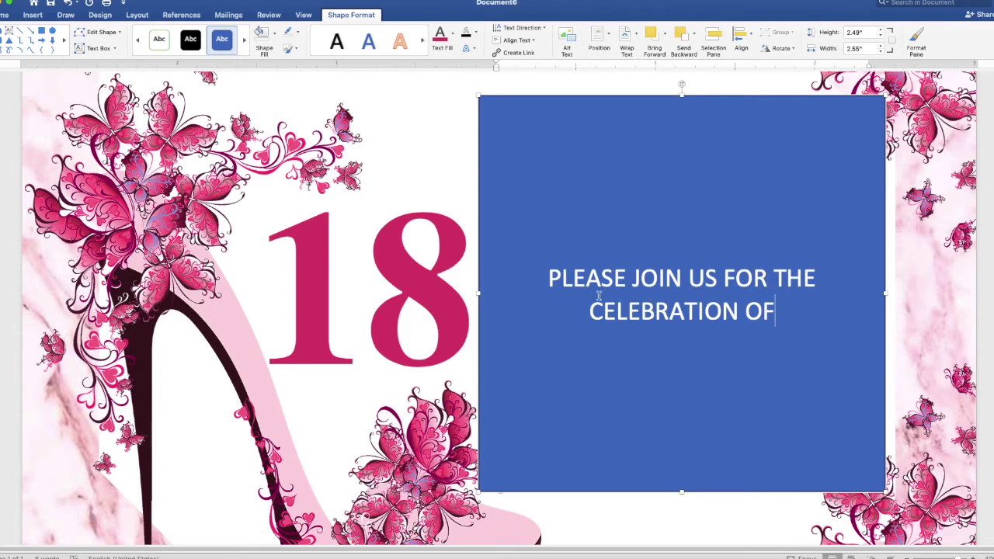
{"action": "left_click_drag", "start_coordinate": [479, 293], "coordinate": [357, 293]}
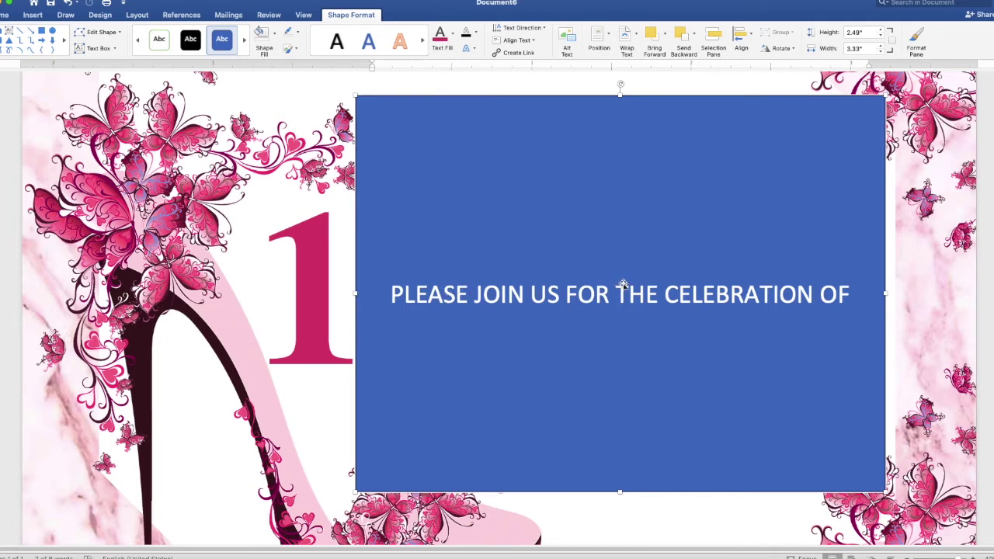
{"action": "left_click", "coordinate": [862, 292]}
{"action": "key", "text": "Return"}
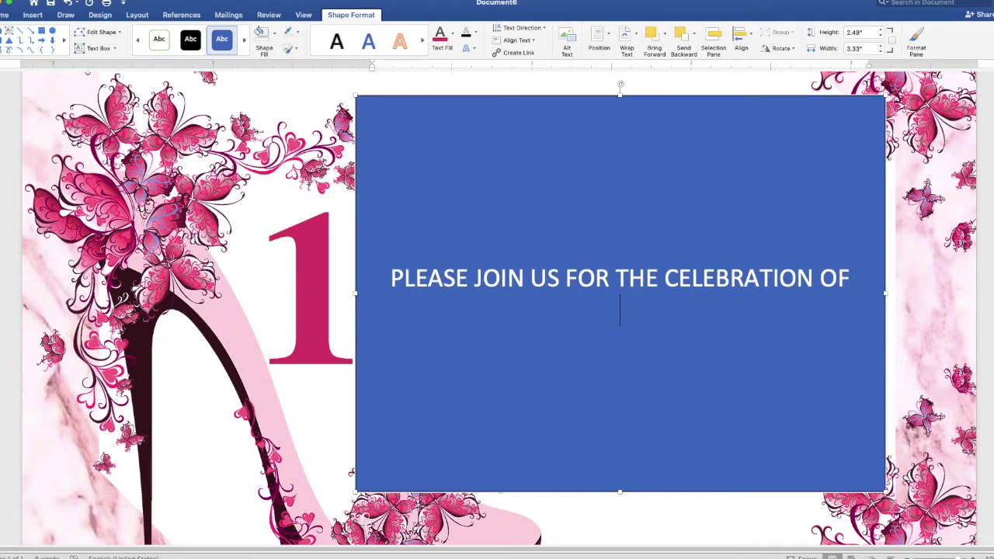
Add the '8TH BIRTHDAY OF' line and the celebrant's name beneath it
{"action": "type", "text": "18TH BIRTHDAY "}
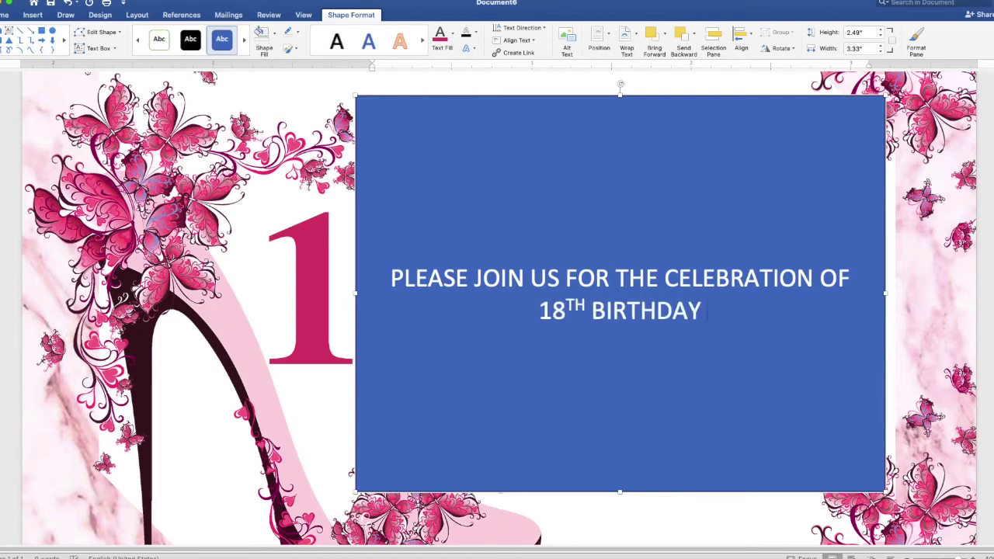
{"action": "type", "text": "OF"}
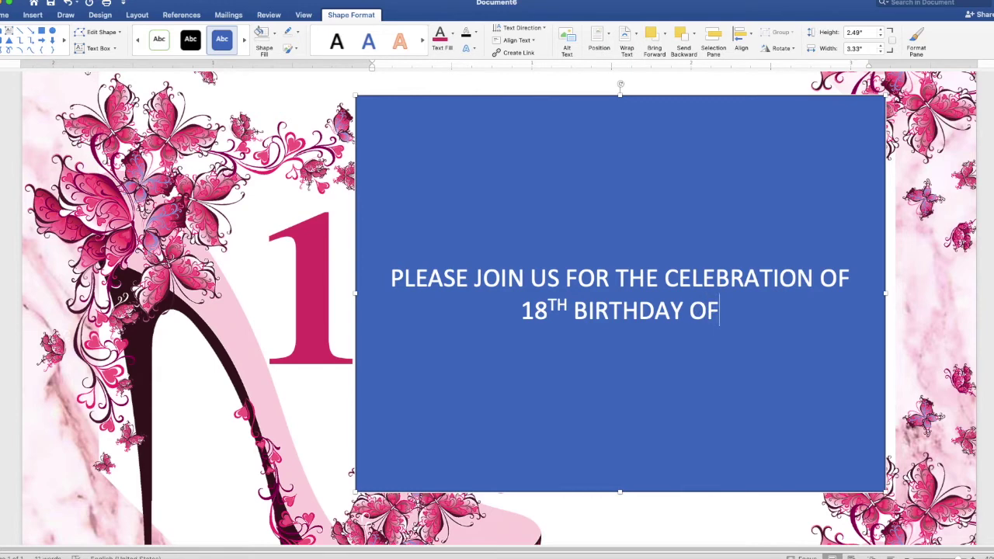
{"action": "key", "text": "Return"}
{"action": "key", "text": "Return"}
{"action": "type", "text": "Cassy Soriano"}
{"action": "key", "text": "Return"}
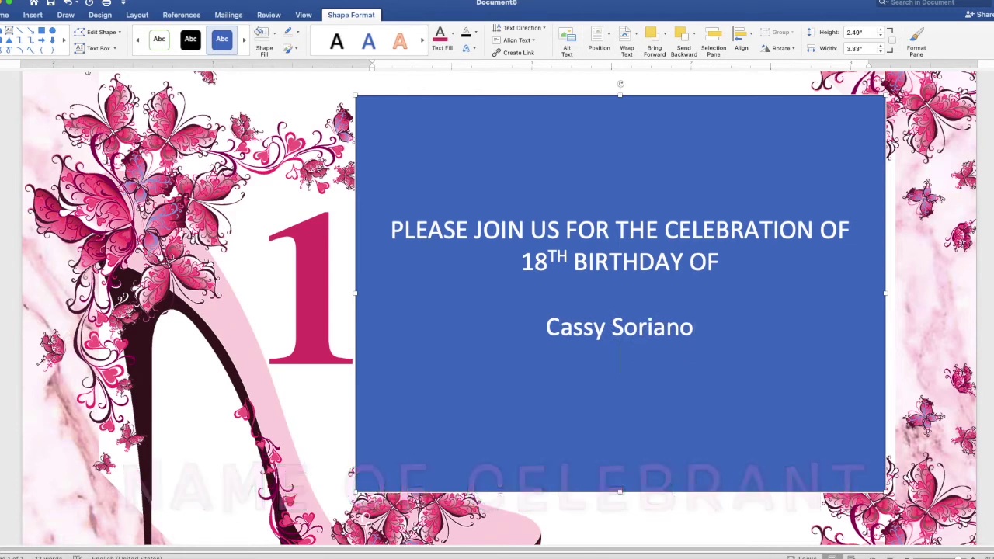
{"action": "key", "text": "Return"}
Add the date 'SUNDAY, OCTOBER 3, 2021' and time '5:00 PM TO 8:00 PM' lines
{"action": "type", "text": "SUNDAY,"}
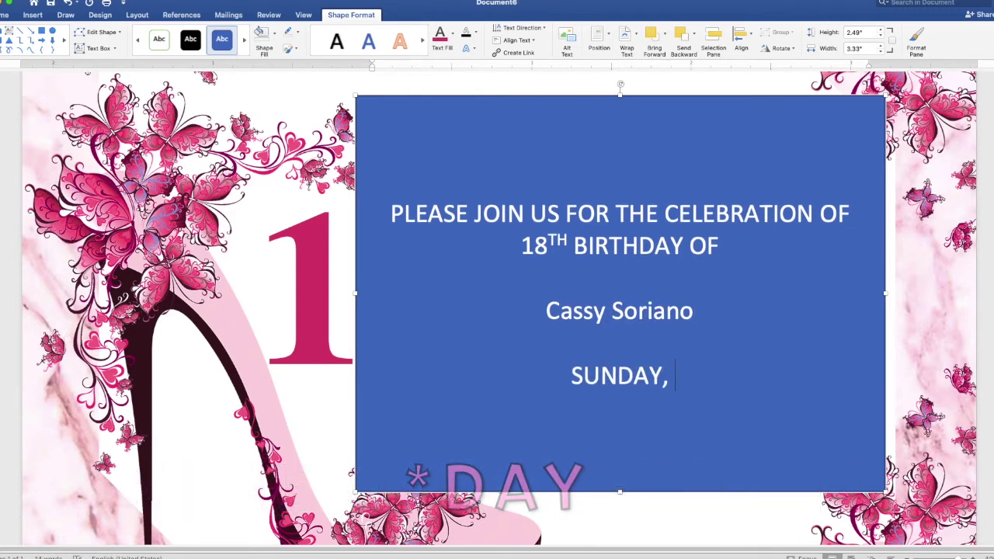
{"action": "type", "text": " OCTOBER 3, 2021"}
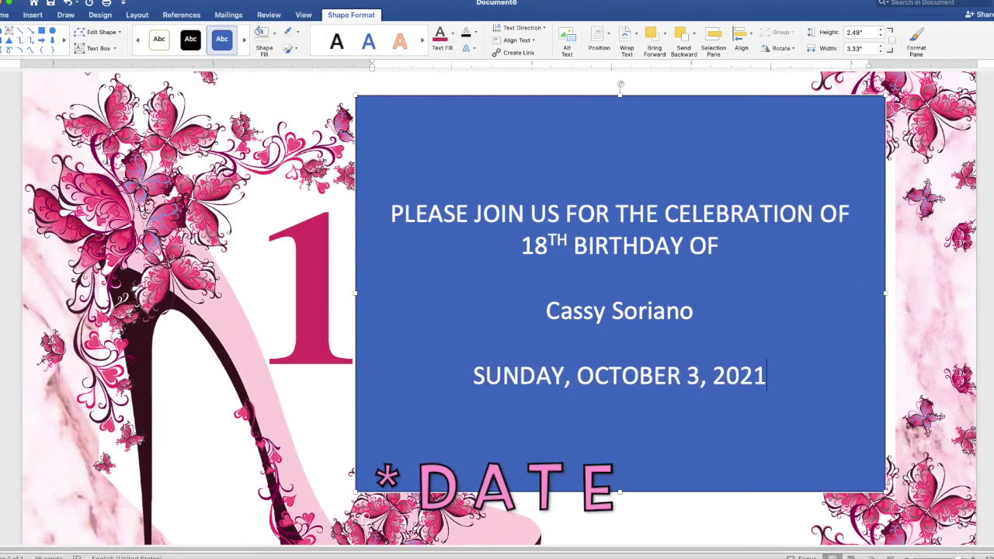
{"action": "key", "text": "Return"}
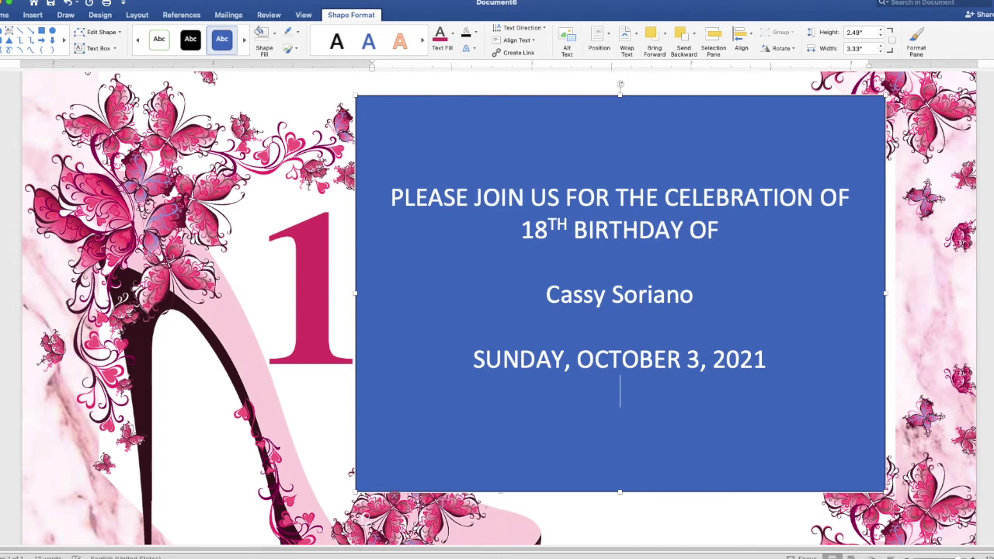
{"action": "type", "text": "5:00 P"}
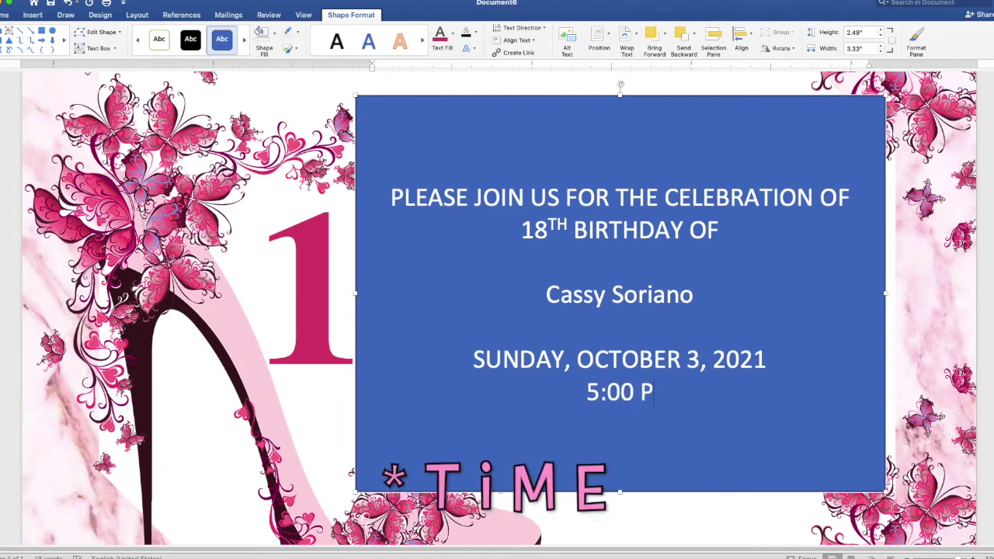
{"action": "type", "text": "M TO 8:00 PM"}
{"action": "key", "text": "Return"}
Add the venue lines 'JAPANESE GARDEN', 'ONDALIGAN BEACH' and 'DAGUPAN CITY'
{"action": "type", "text": "JAPANESD"}
{"action": "key", "text": "BackSpace"}
{"action": "type", "text": "E GARDEN"}
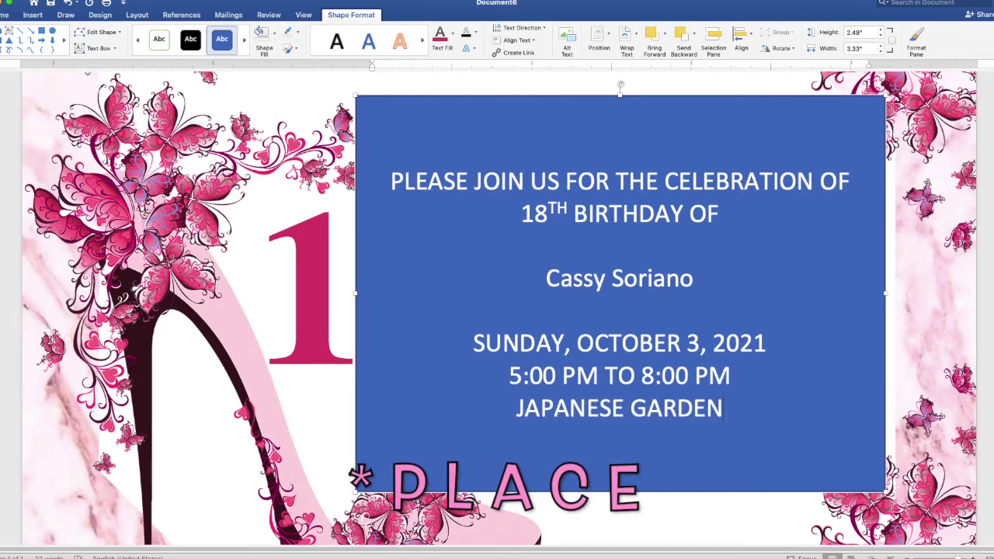
{"action": "key", "text": "Return"}
{"action": "type", "text": "ONDALIGAN BEACHJ"}
{"action": "key", "text": "BackSpace"}
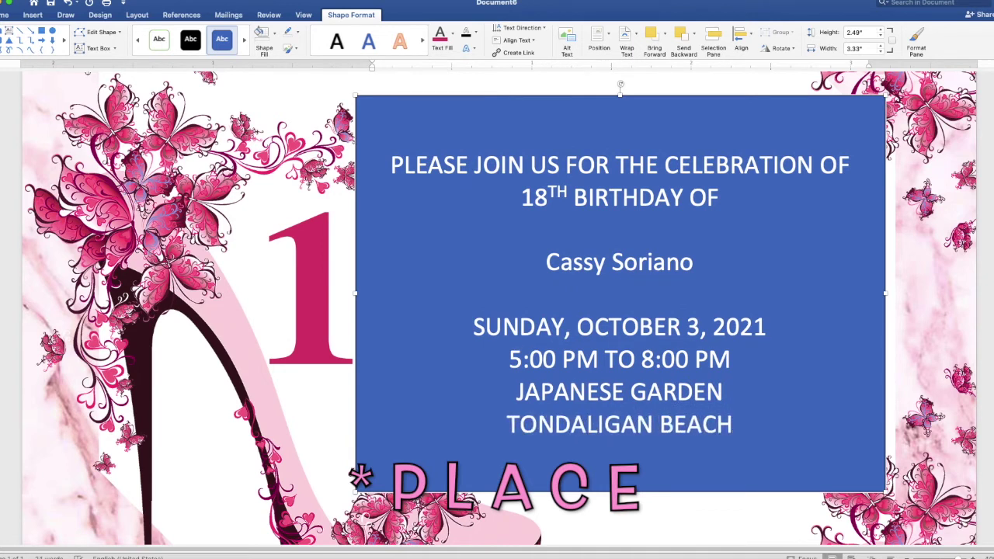
{"action": "key", "text": "Return"}
{"action": "type", "text": "GUPAN CITY"}
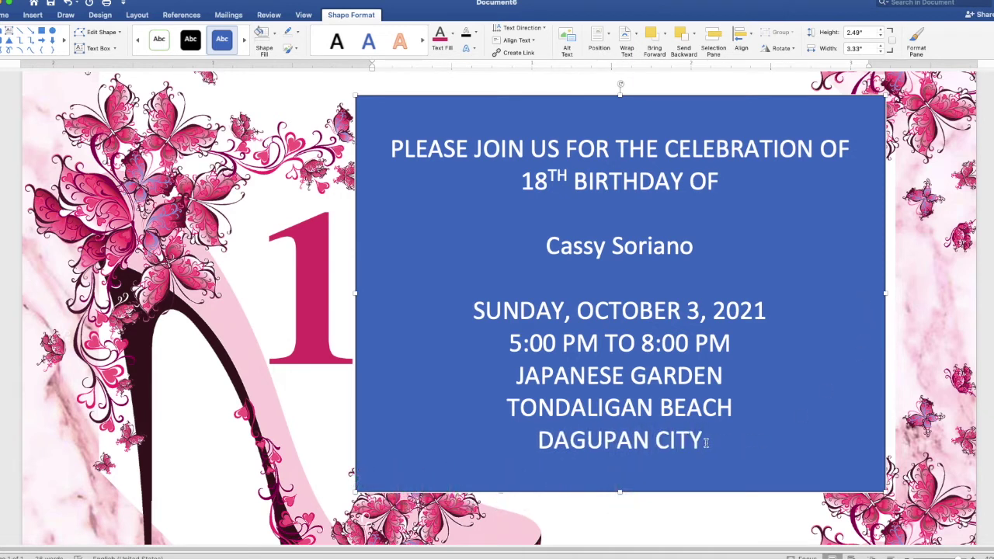
Give the text box no fill and no outline, and colour all its text pink
{"action": "left_click_drag", "start_coordinate": [708, 442], "coordinate": [390, 156]}
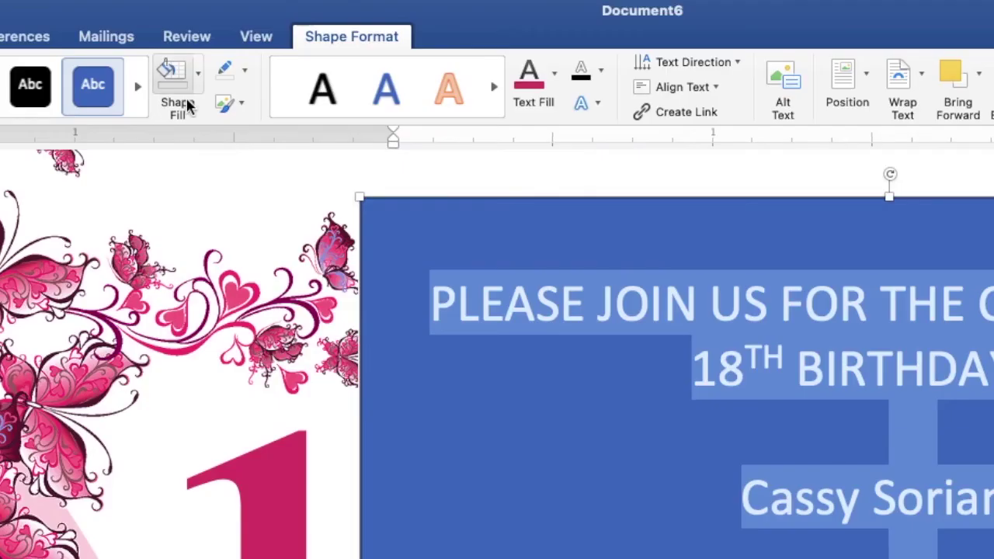
{"action": "left_click", "coordinate": [274, 35]}
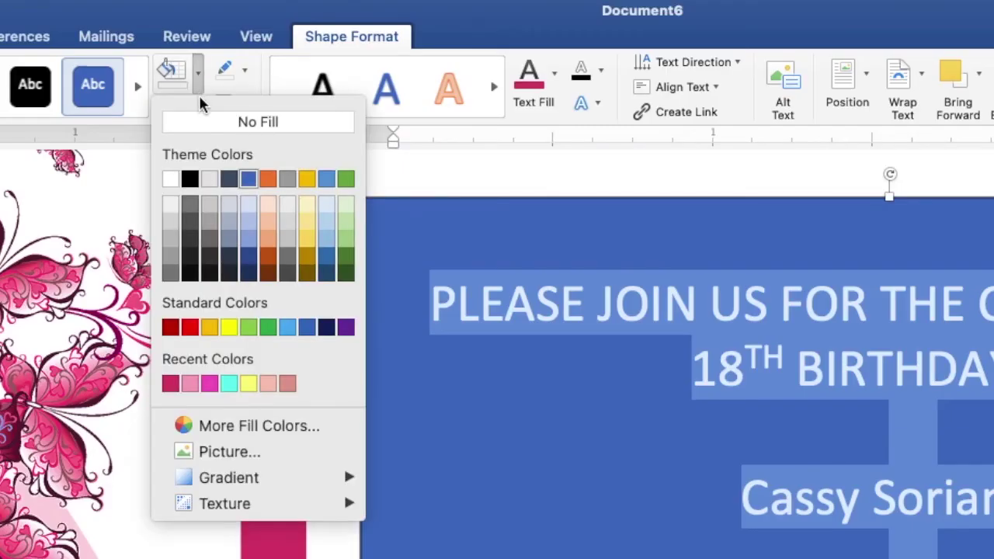
{"action": "left_click", "coordinate": [206, 124]}
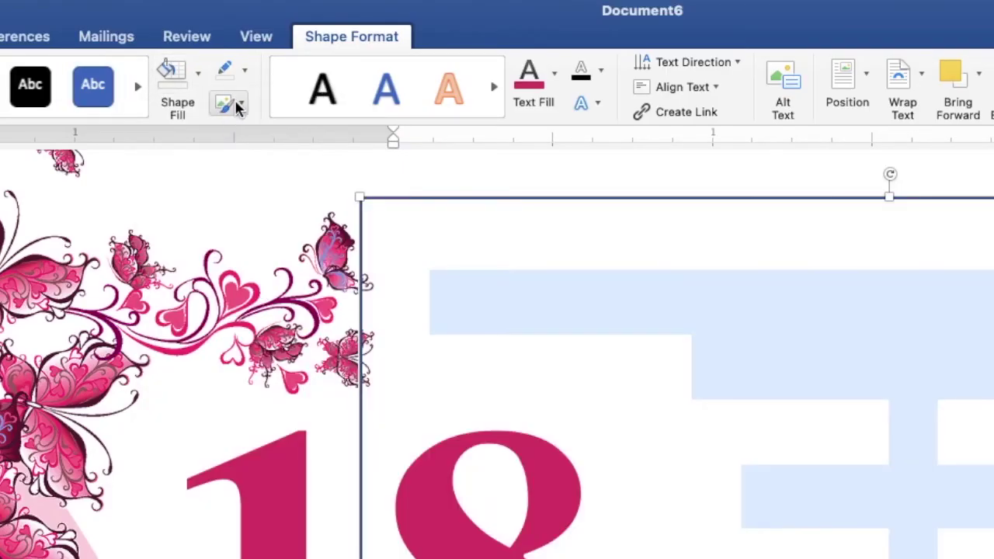
{"action": "left_click", "coordinate": [245, 71]}
{"action": "left_click", "coordinate": [252, 115]}
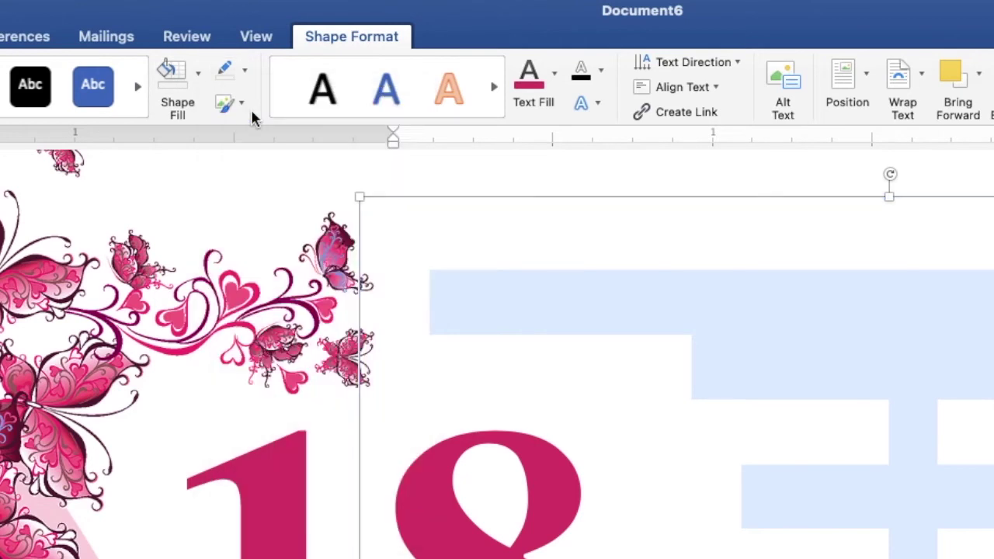
{"action": "left_click", "coordinate": [553, 81]}
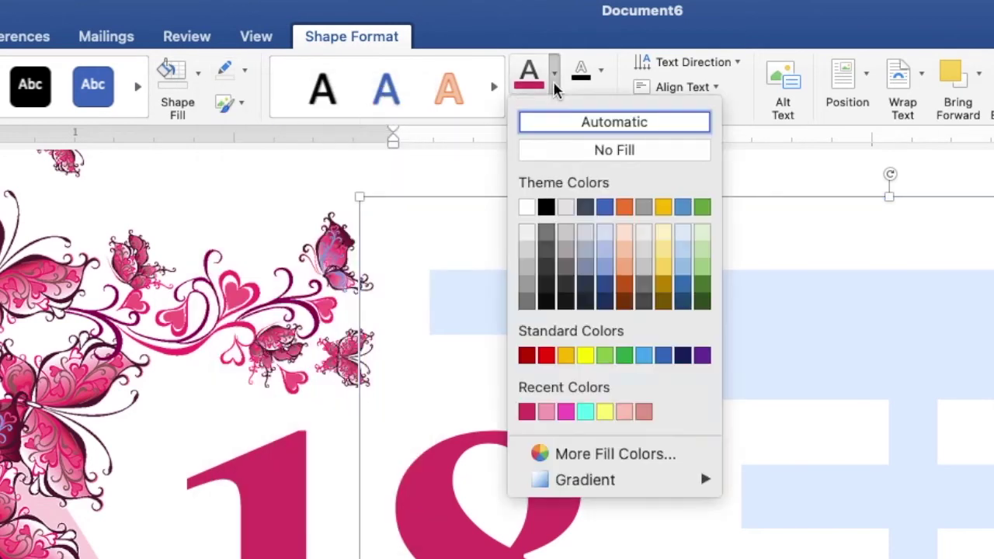
{"action": "left_click", "coordinate": [527, 414]}
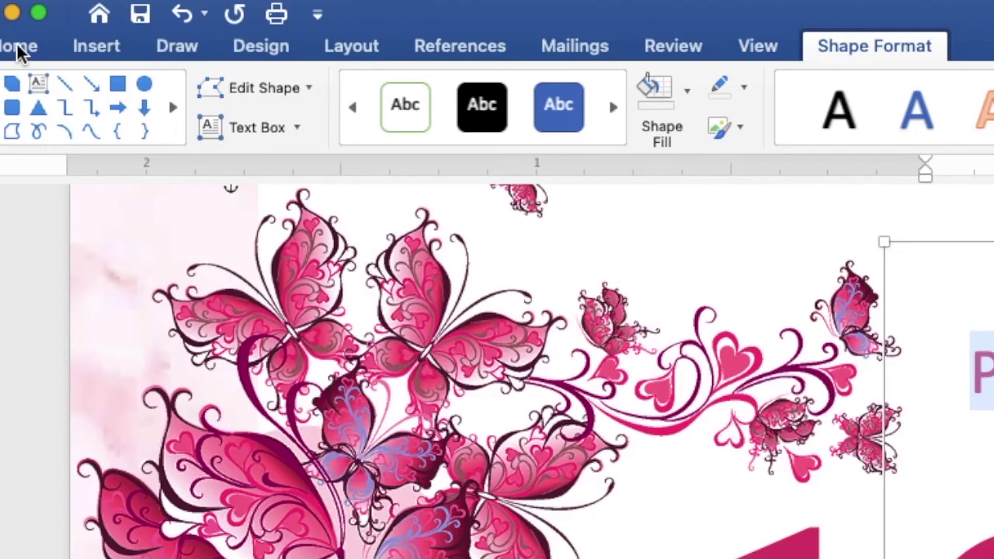
Set the invitation text to Arial at 8 pt
{"action": "left_click", "coordinate": [21, 50]}
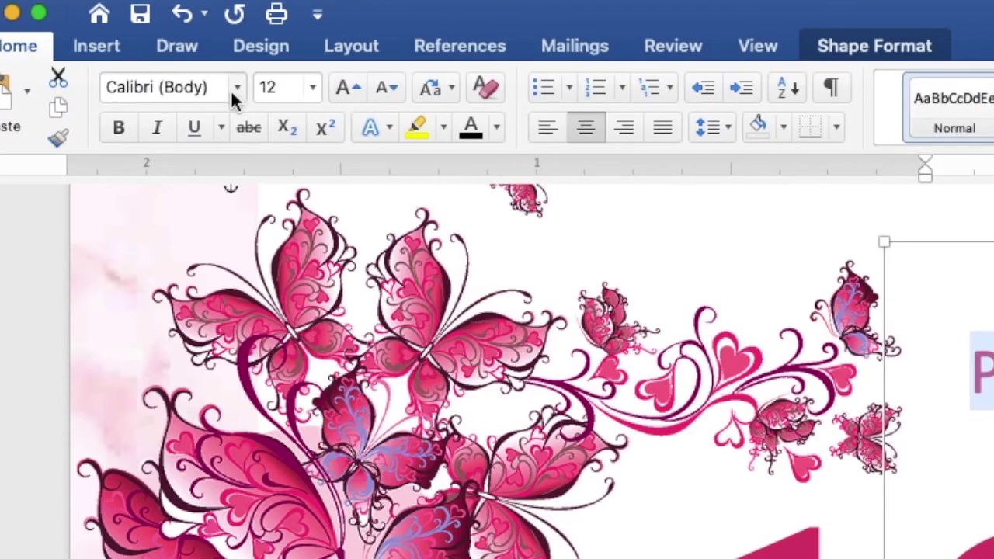
{"action": "left_click", "coordinate": [231, 89]}
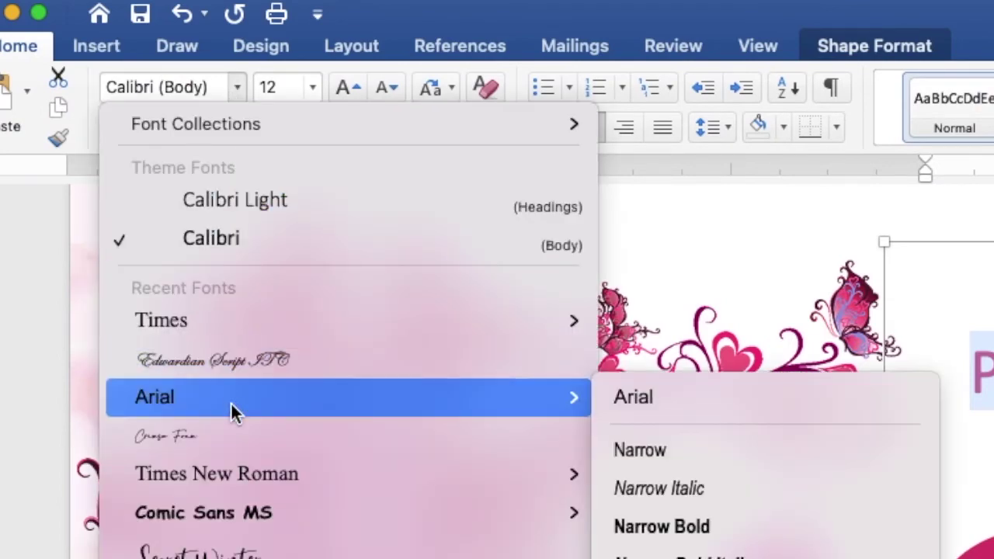
{"action": "left_click", "coordinate": [232, 404]}
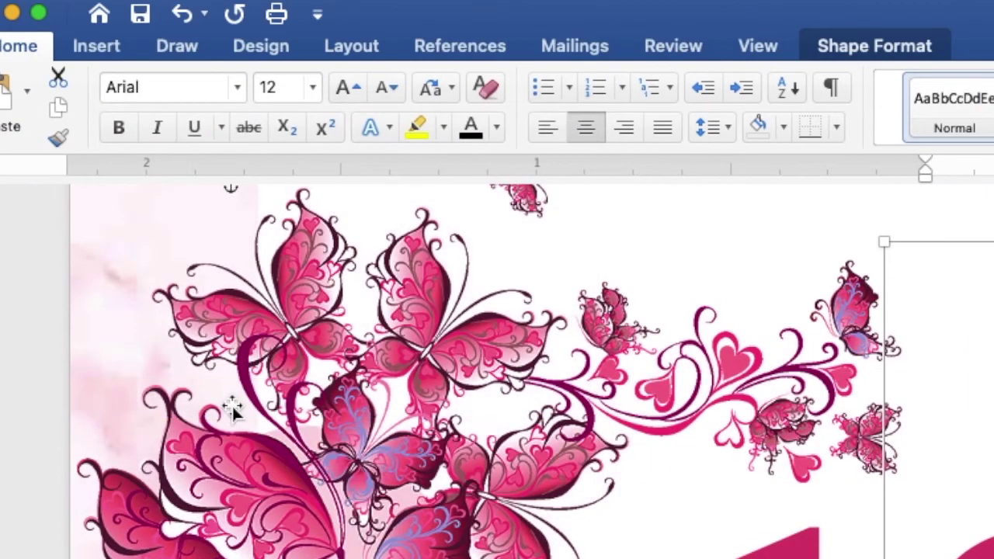
{"action": "left_click", "coordinate": [314, 89]}
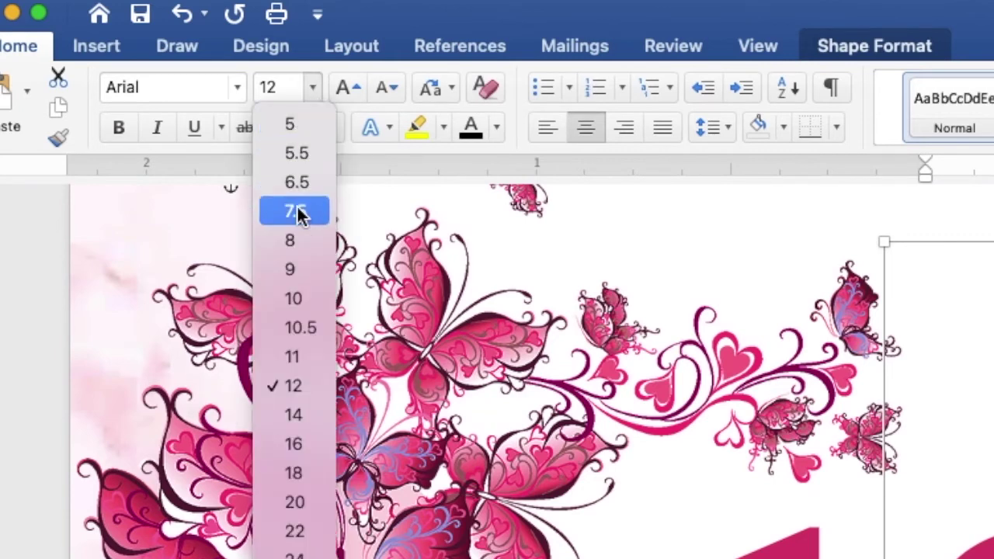
{"action": "left_click", "coordinate": [305, 240]}
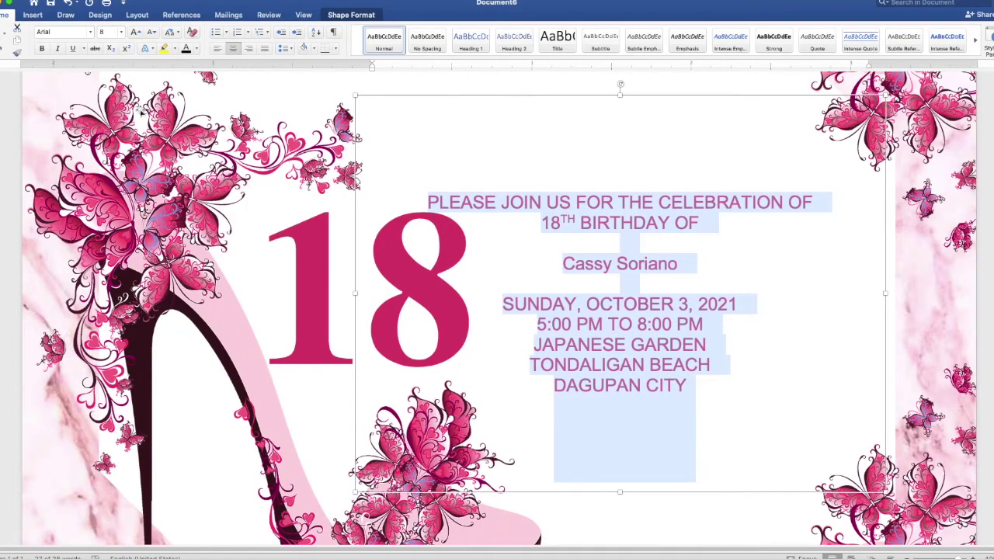
Add blank lines above and below the celebrant's name, then select the name
{"action": "left_click", "coordinate": [664, 248]}
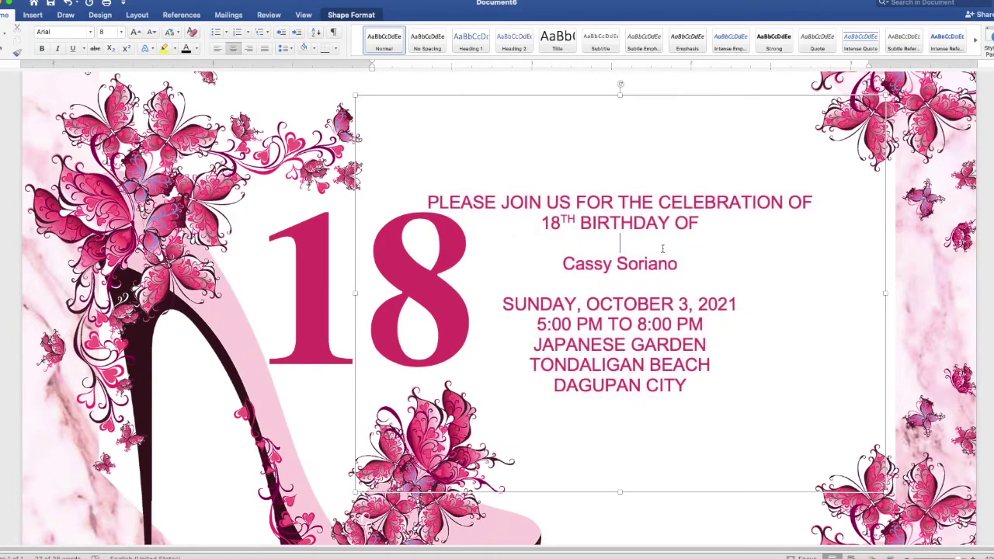
{"action": "key", "text": "Return"}
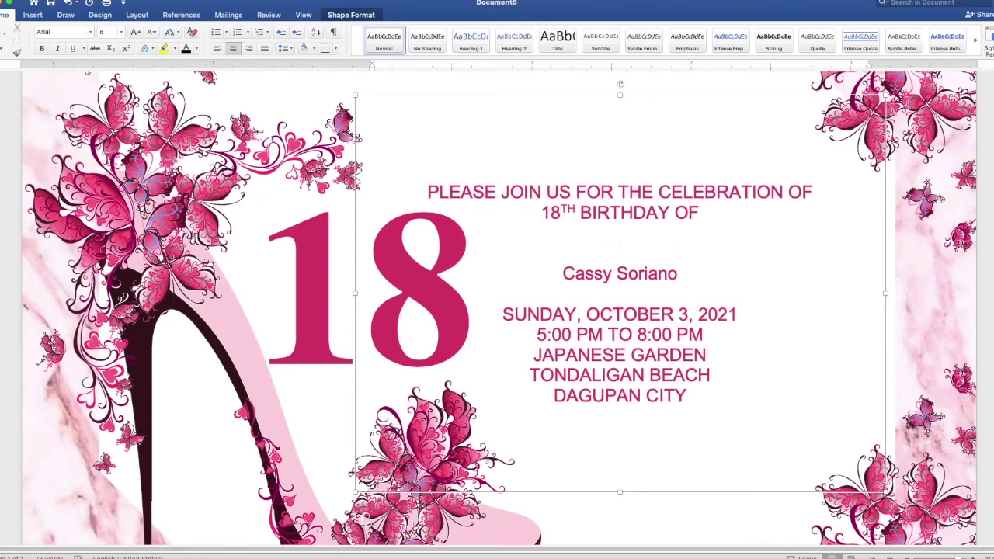
{"action": "key", "text": "Return"}
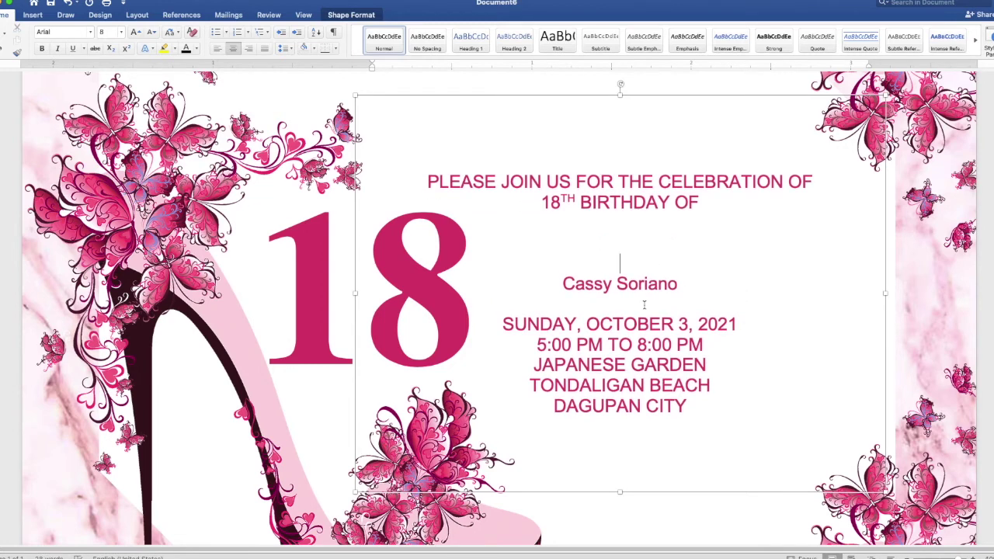
{"action": "key", "text": "Return"}
{"action": "key", "text": "Return"}
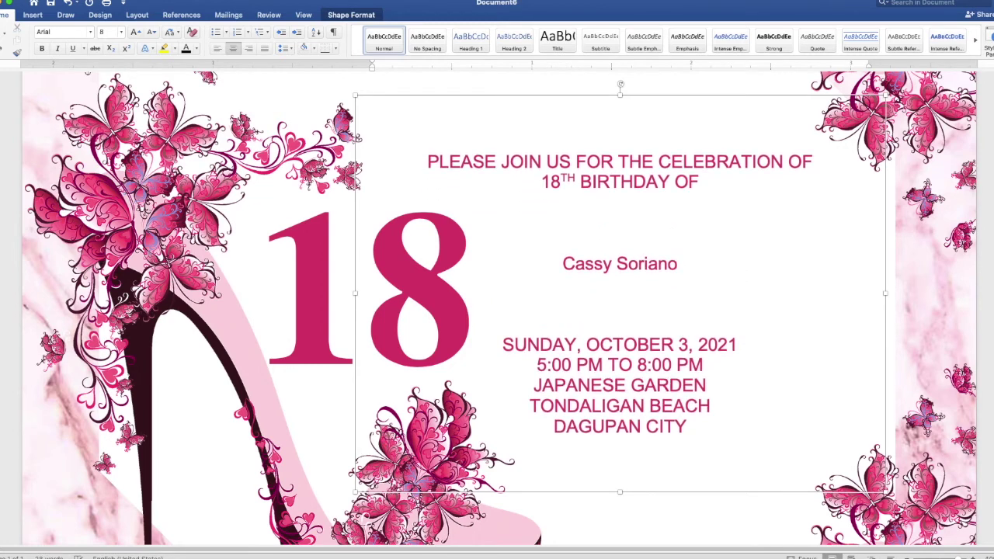
{"action": "left_click_drag", "start_coordinate": [678, 268], "coordinate": [599, 266]}
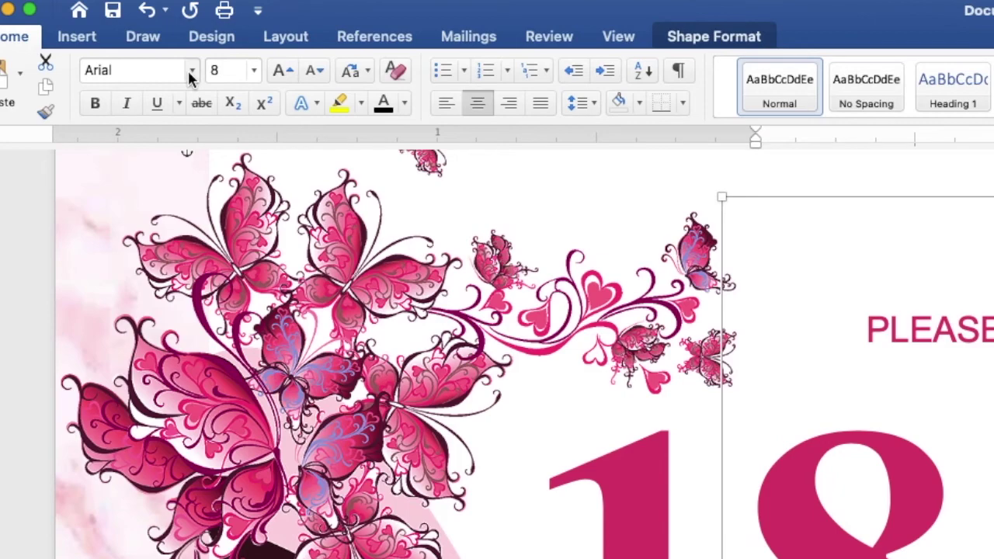
Set the celebrant's name to Edwardian Script ITC at 28 pt
{"action": "left_click", "coordinate": [89, 32]}
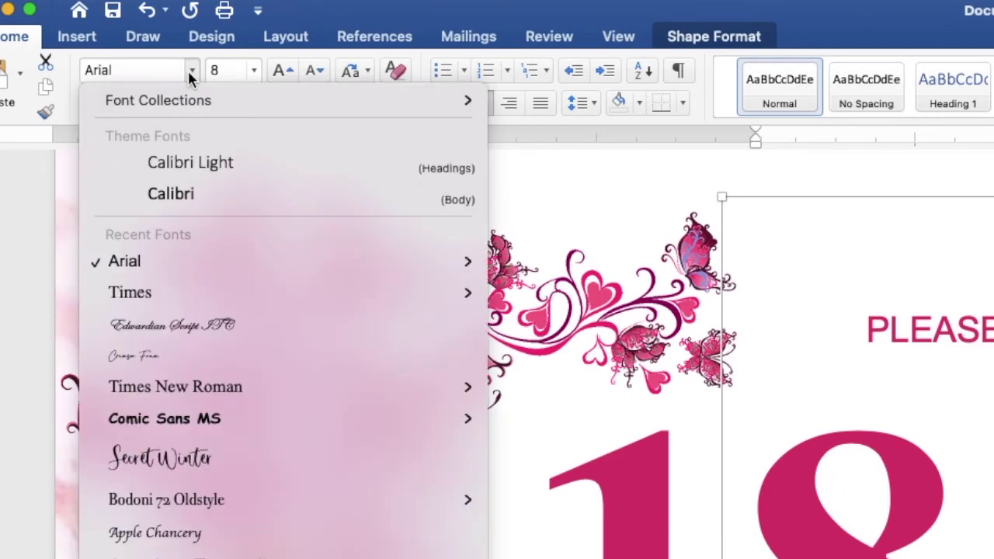
{"action": "left_click", "coordinate": [189, 329]}
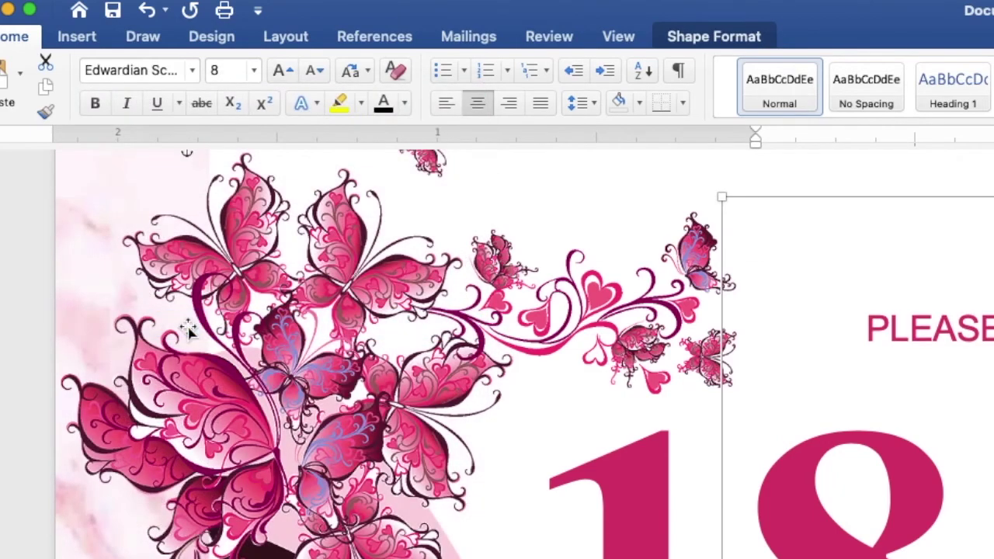
{"action": "left_click", "coordinate": [253, 70]}
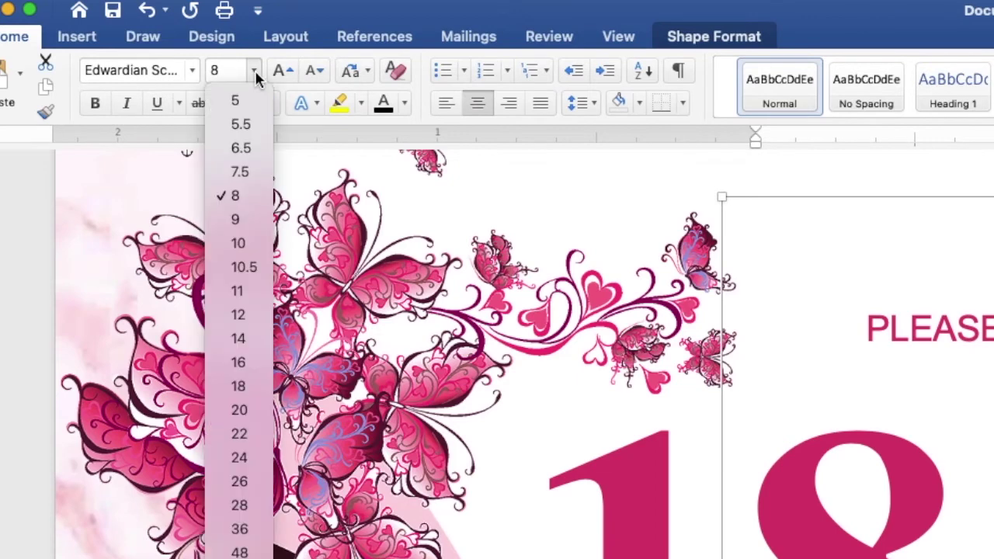
{"action": "left_click", "coordinate": [240, 506]}
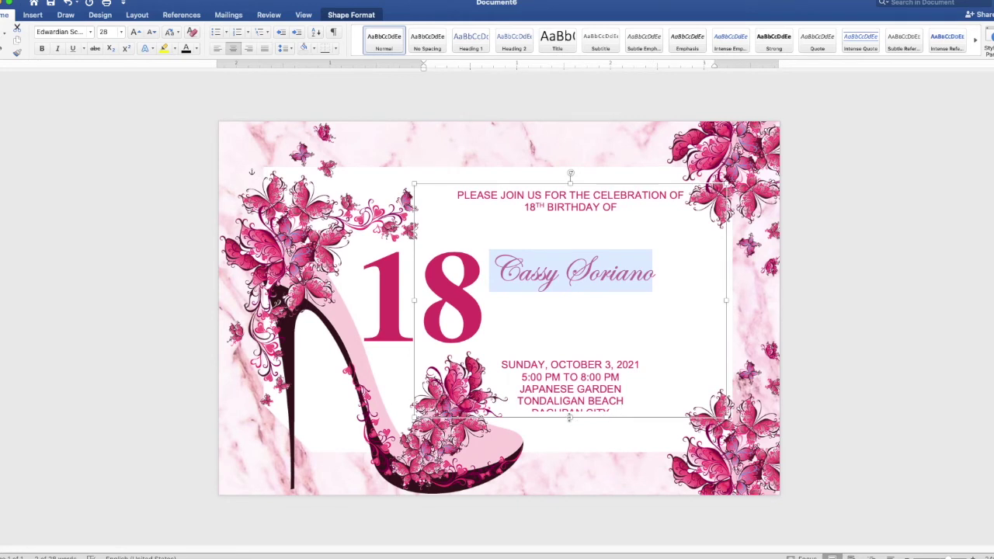
Lengthen the box to show DAGUPAN CITY and trim the blank lines around the name
{"action": "left_click_drag", "start_coordinate": [589, 420], "coordinate": [575, 435]}
{"action": "left_click", "coordinate": [583, 347]}
{"action": "key", "text": "BackSpace"}
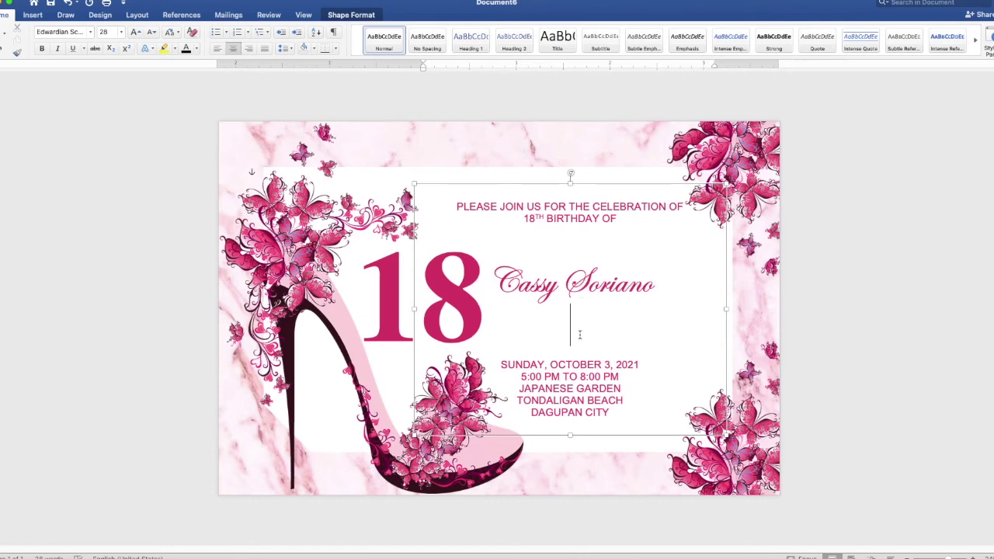
{"action": "key", "text": "BackSpace"}
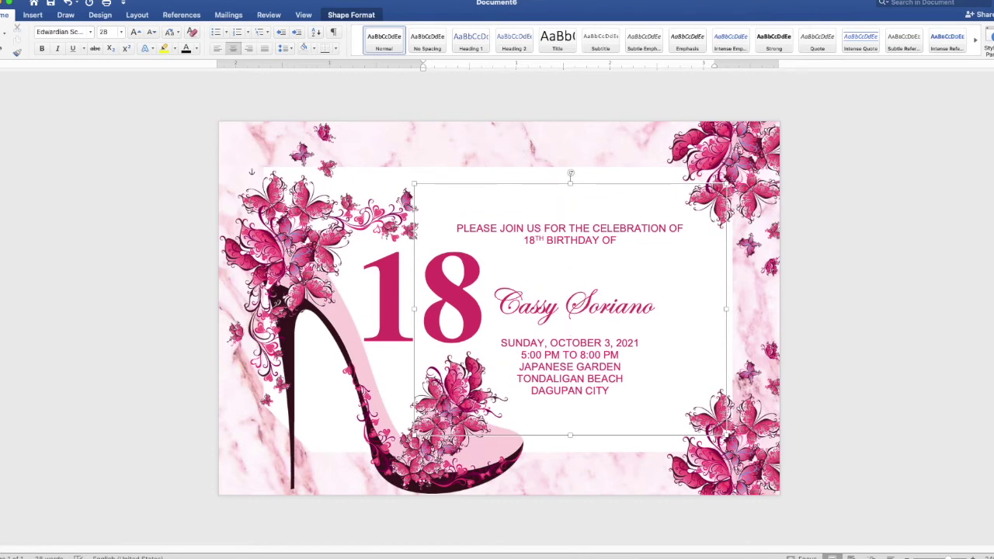
{"action": "left_click", "coordinate": [568, 260]}
{"action": "key", "text": "BackSpace"}
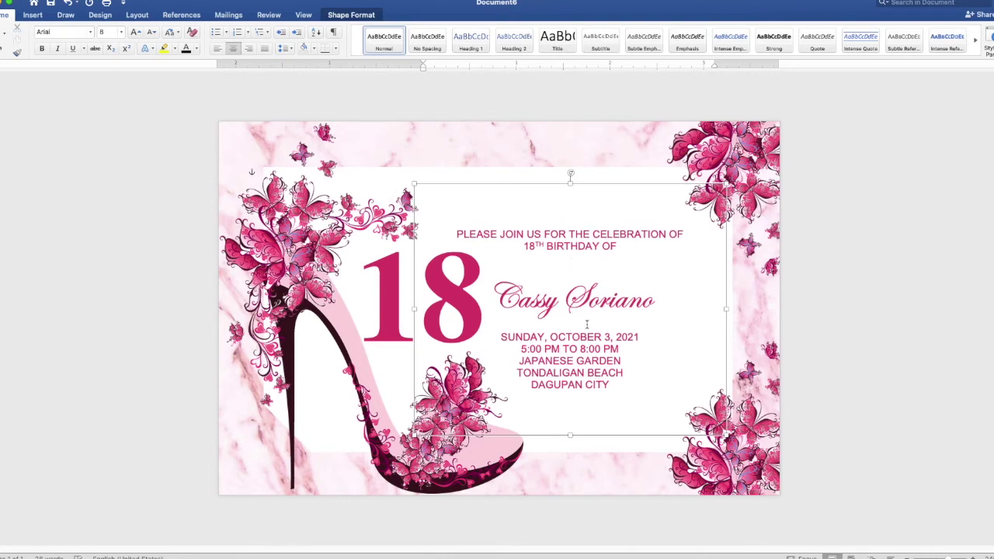
{"action": "key", "text": "Return"}
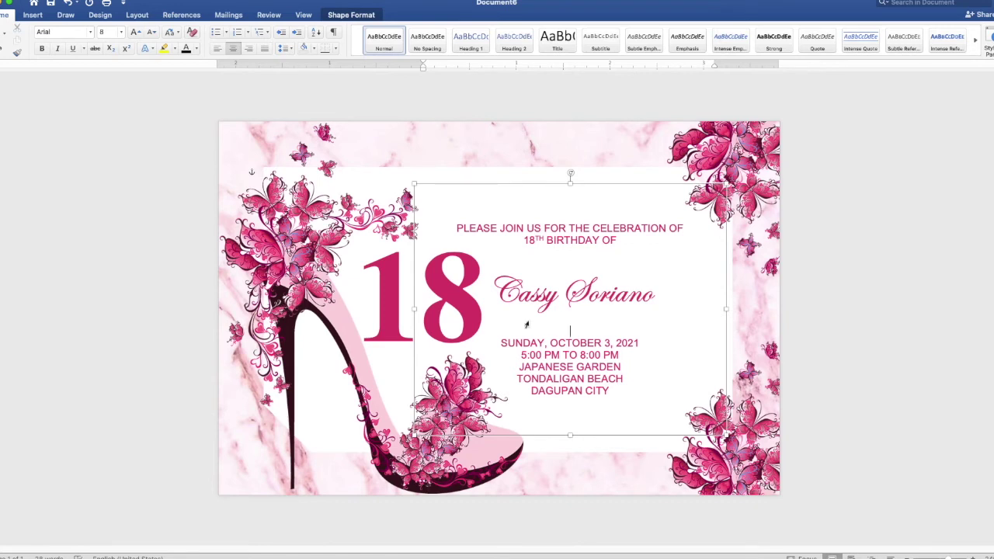
Narrow the text box from the left and add blank lines around the name
{"action": "left_click_drag", "start_coordinate": [416, 310], "coordinate": [444, 309]}
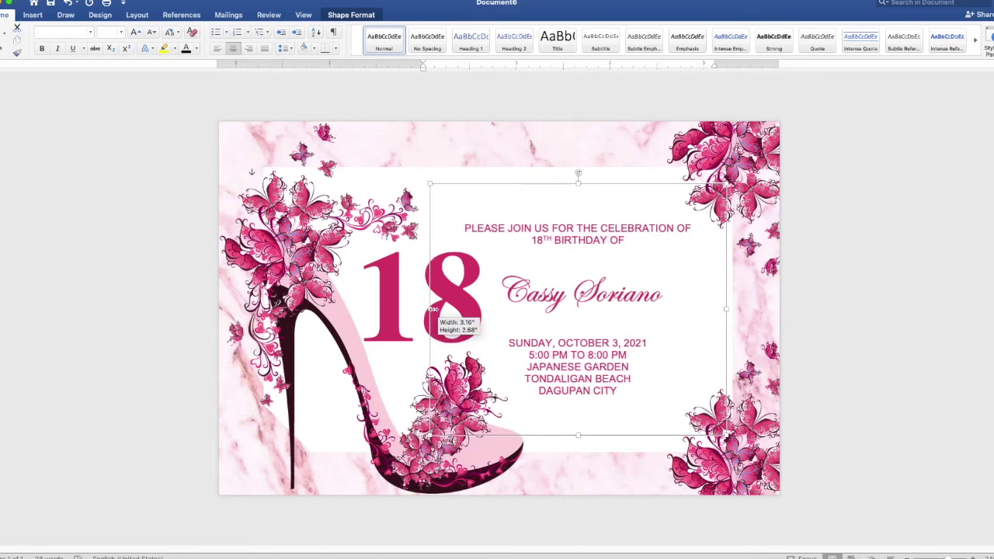
{"action": "left_click", "coordinate": [595, 328]}
{"action": "key", "text": "Return"}
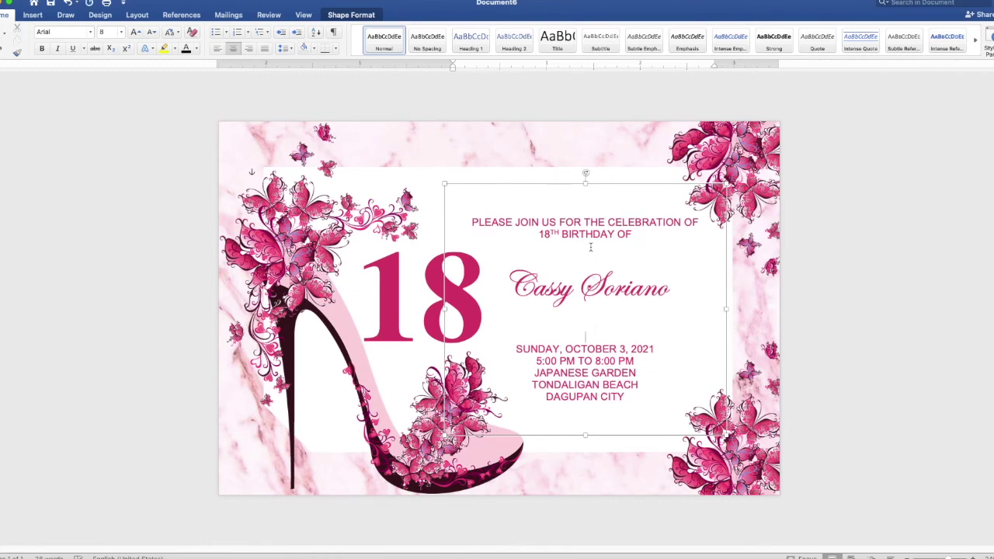
{"action": "key", "text": "Return"}
Enlarge the celebrant's name to 35 pt
{"action": "left_click_drag", "start_coordinate": [672, 294], "coordinate": [531, 299]}
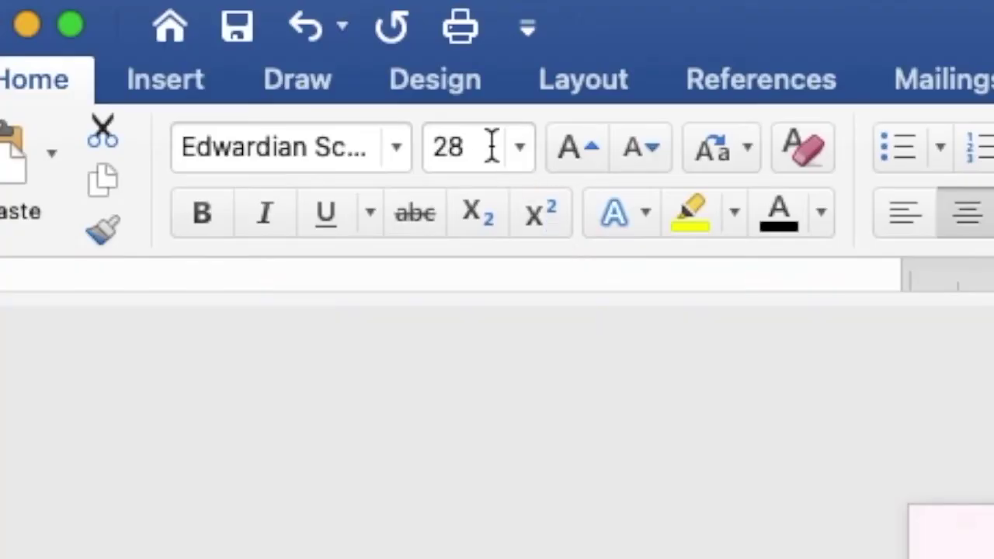
{"action": "left_click", "coordinate": [103, 31]}
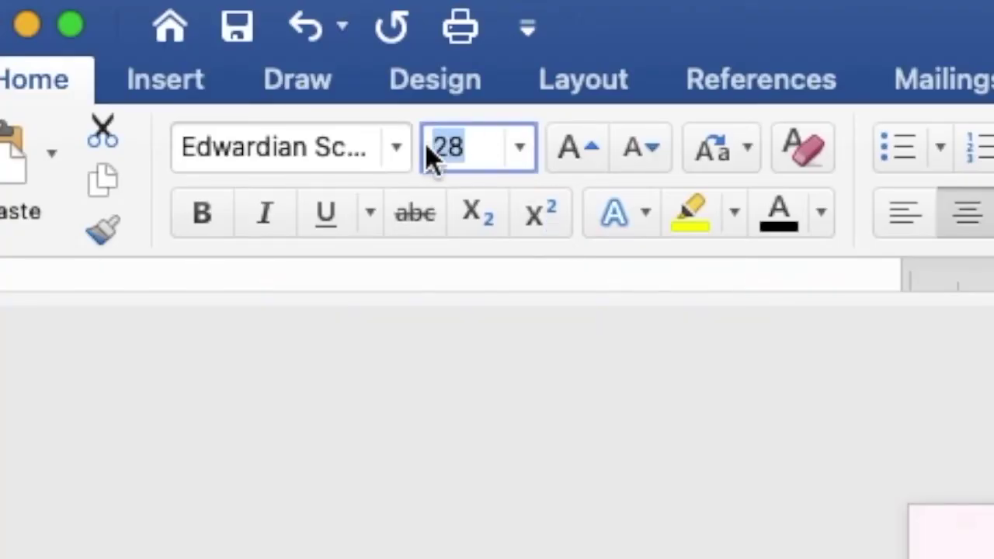
{"action": "type", "text": "35"}
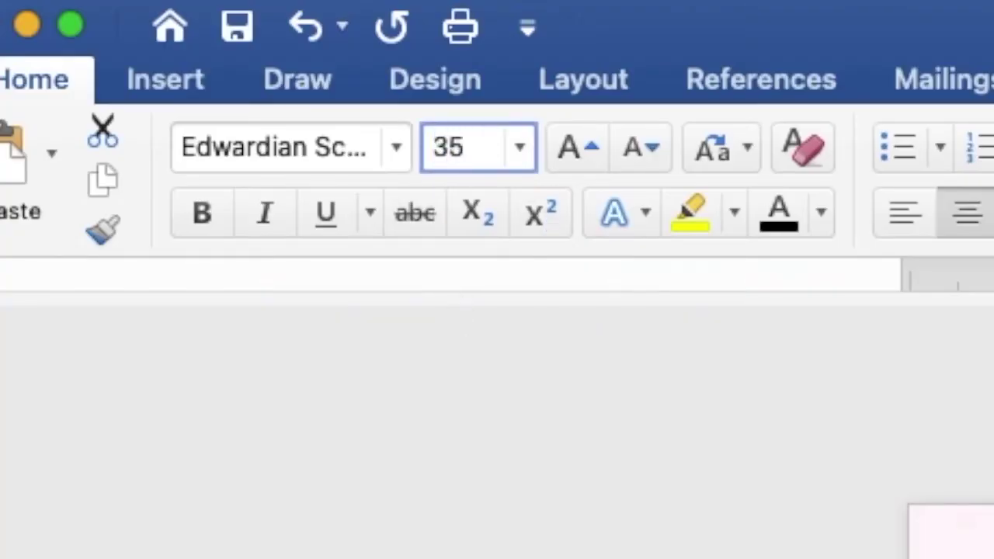
{"action": "key", "text": "Return"}
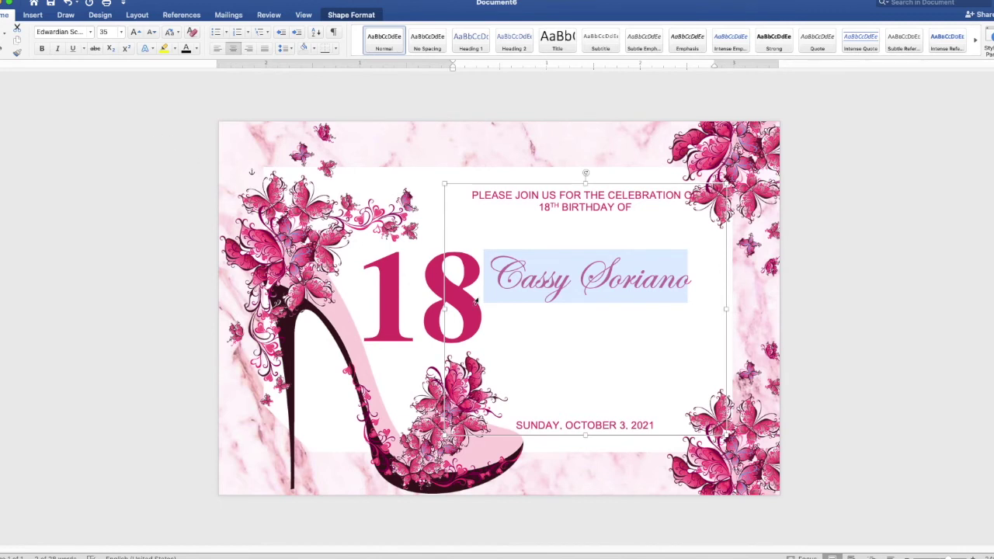
Rebalance the spacing so one small blank line separates the name from the date
{"action": "left_click", "coordinate": [603, 394]}
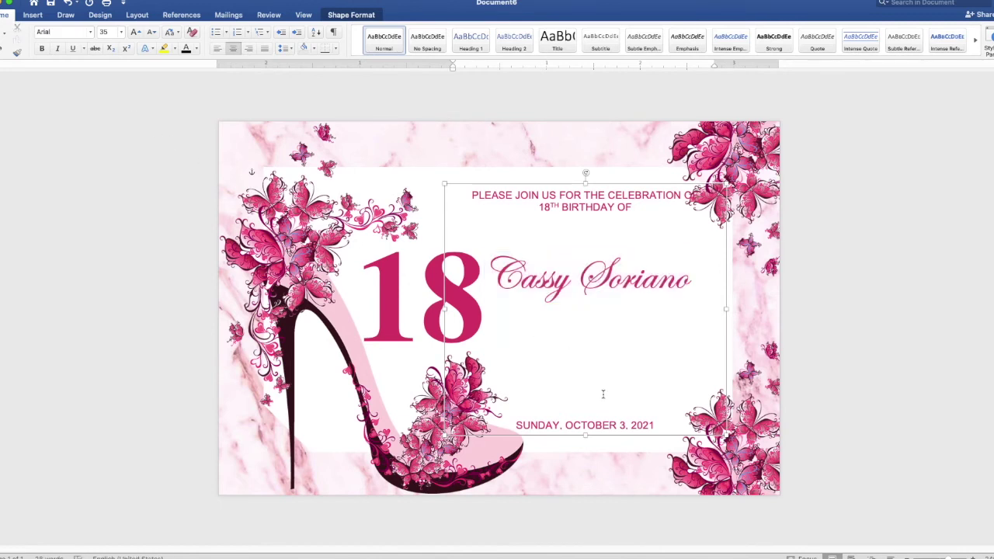
{"action": "type", "text": "5:00 PM TO 8:00 PM JAPANESE GARDEN TONDALIGAN BEACH DAGUPAN CITY"}
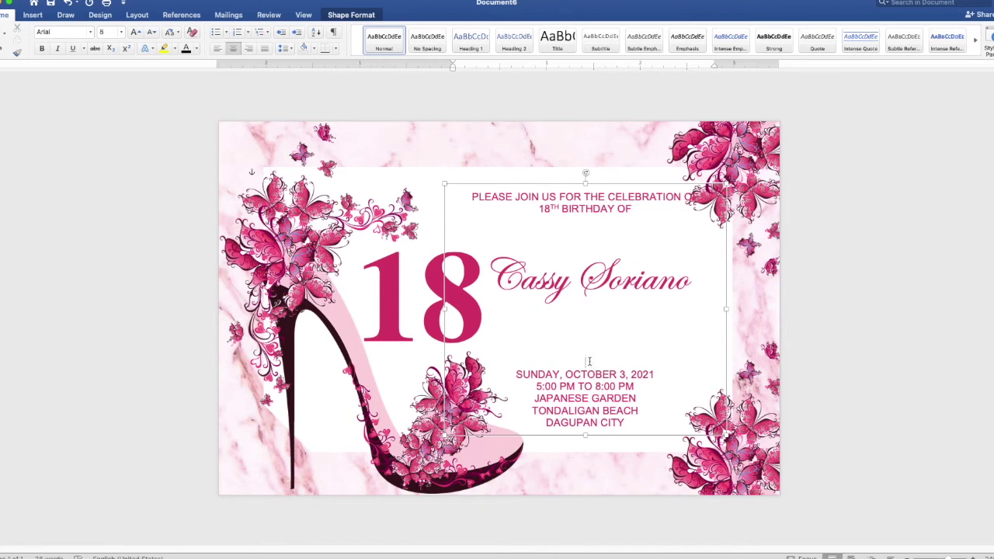
{"action": "key", "text": "BackSpace"}
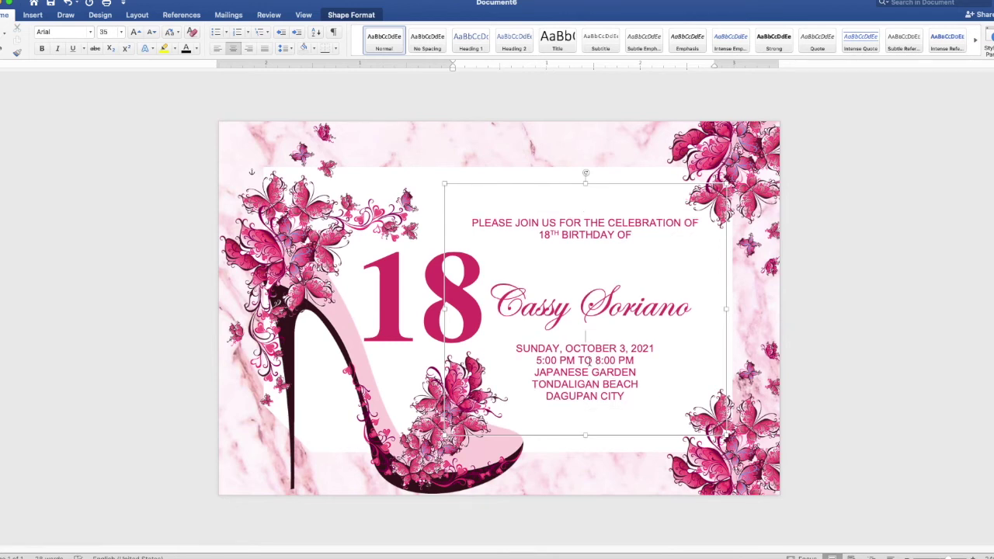
{"action": "key", "text": "Return"}
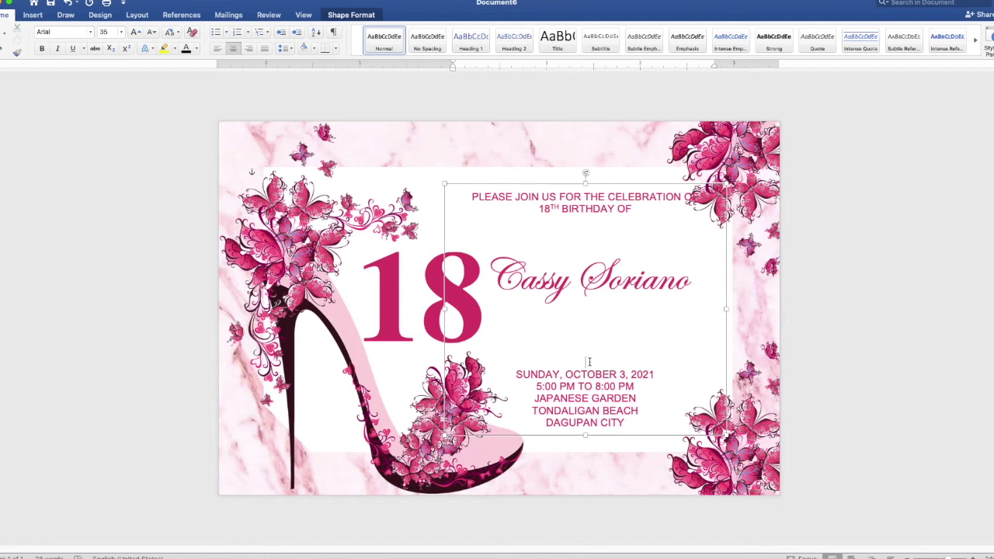
{"action": "key", "text": "BackSpace"}
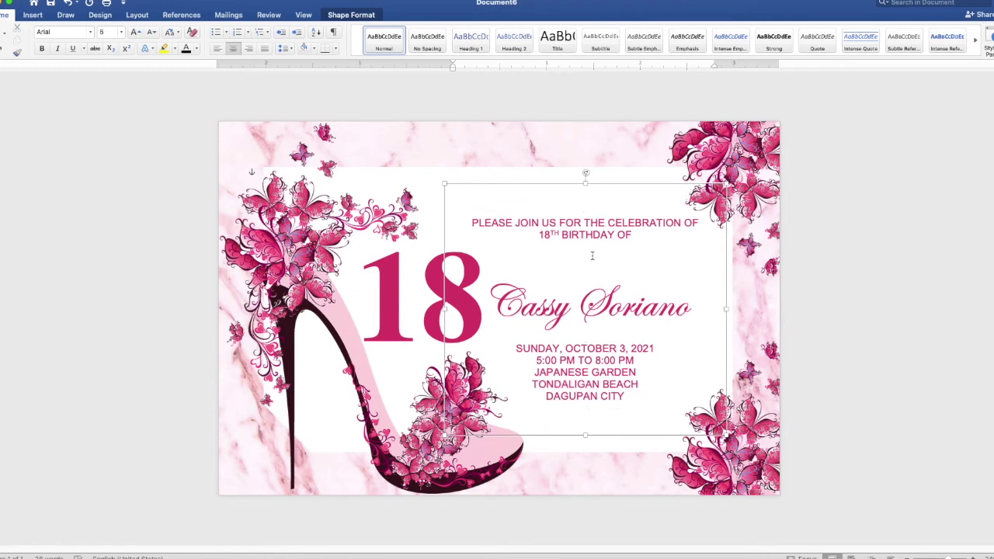
{"action": "key", "text": "BackSpace"}
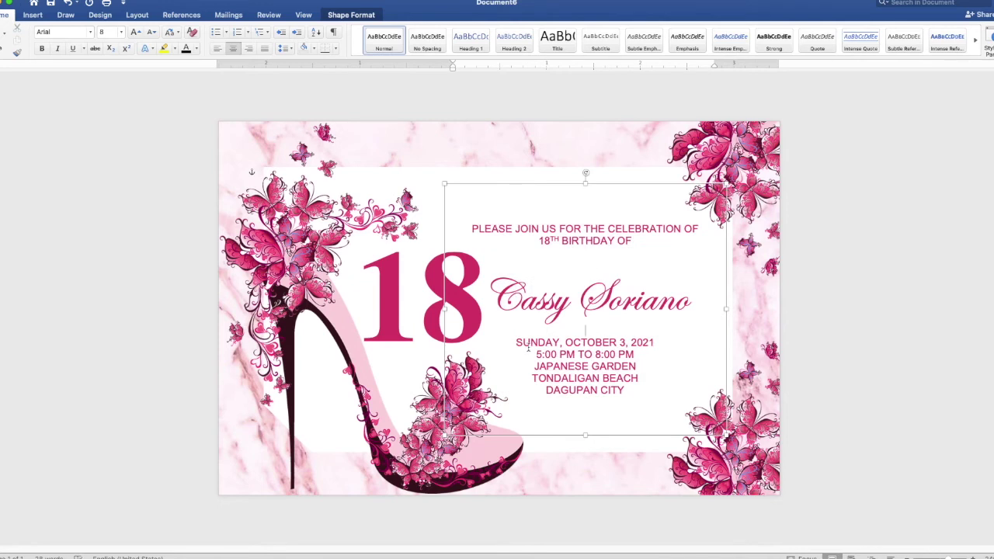
{"action": "key", "text": "Return"}
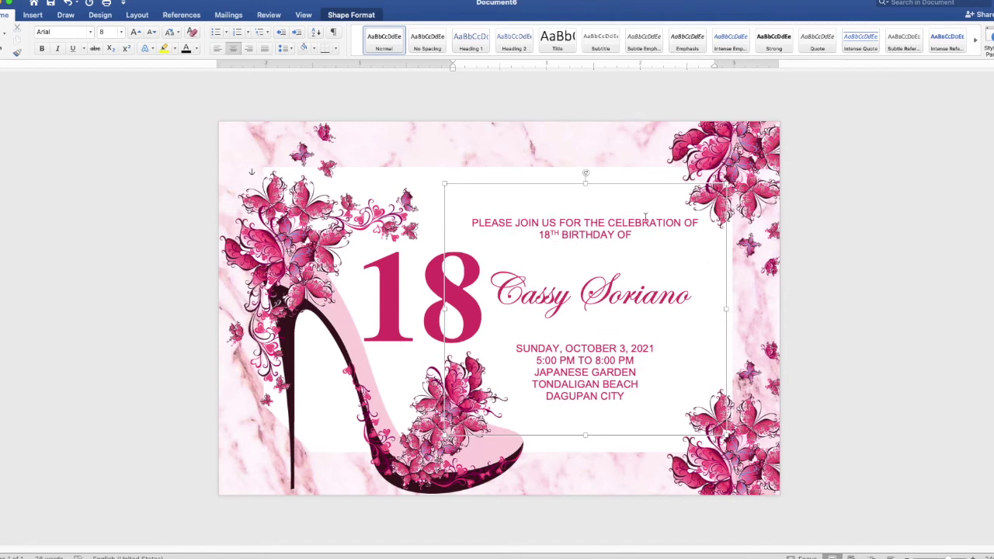
Nudge the text box right and down to about 2.65" left, 0.76" top, then deselect
{"action": "left_click_drag", "start_coordinate": [626, 186], "coordinate": [646, 196]}
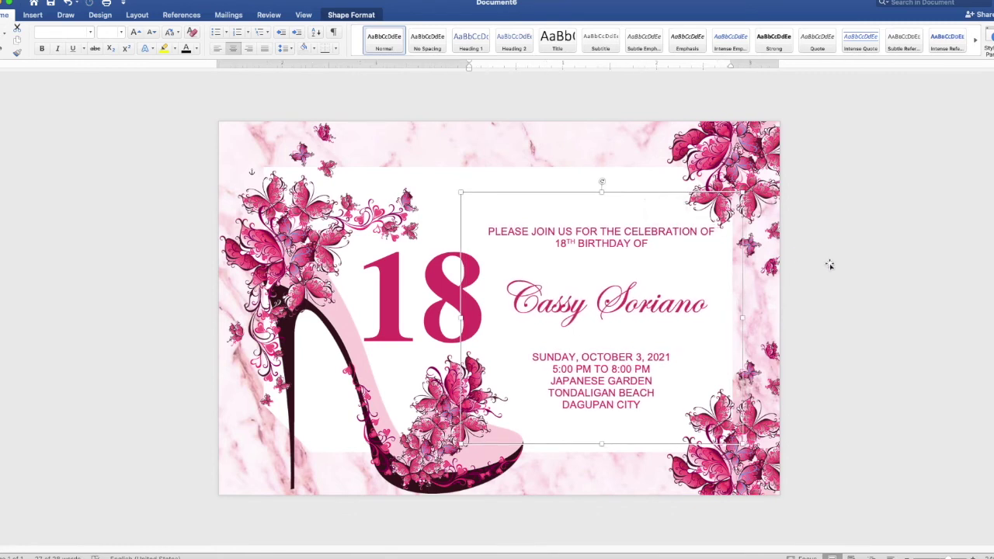
{"action": "left_click", "coordinate": [938, 282]}
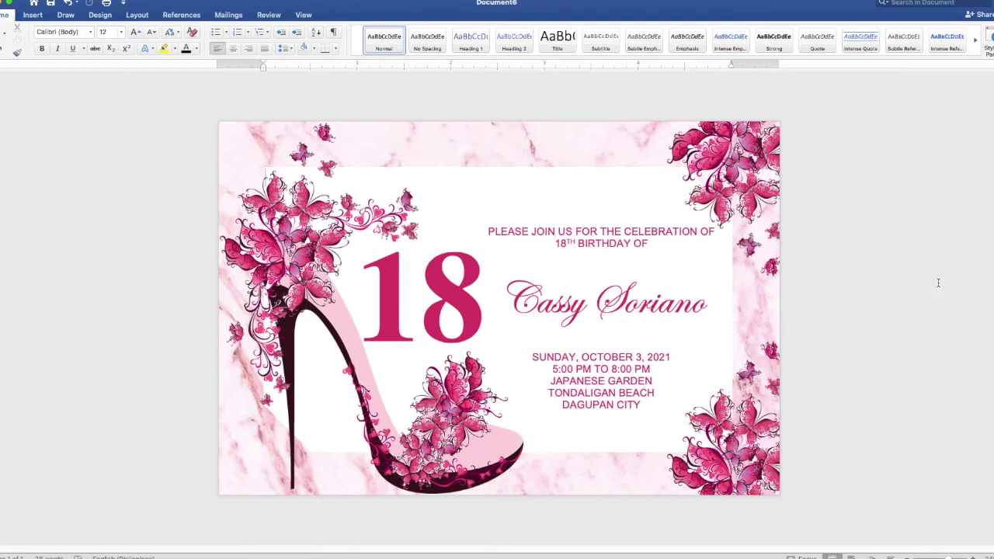